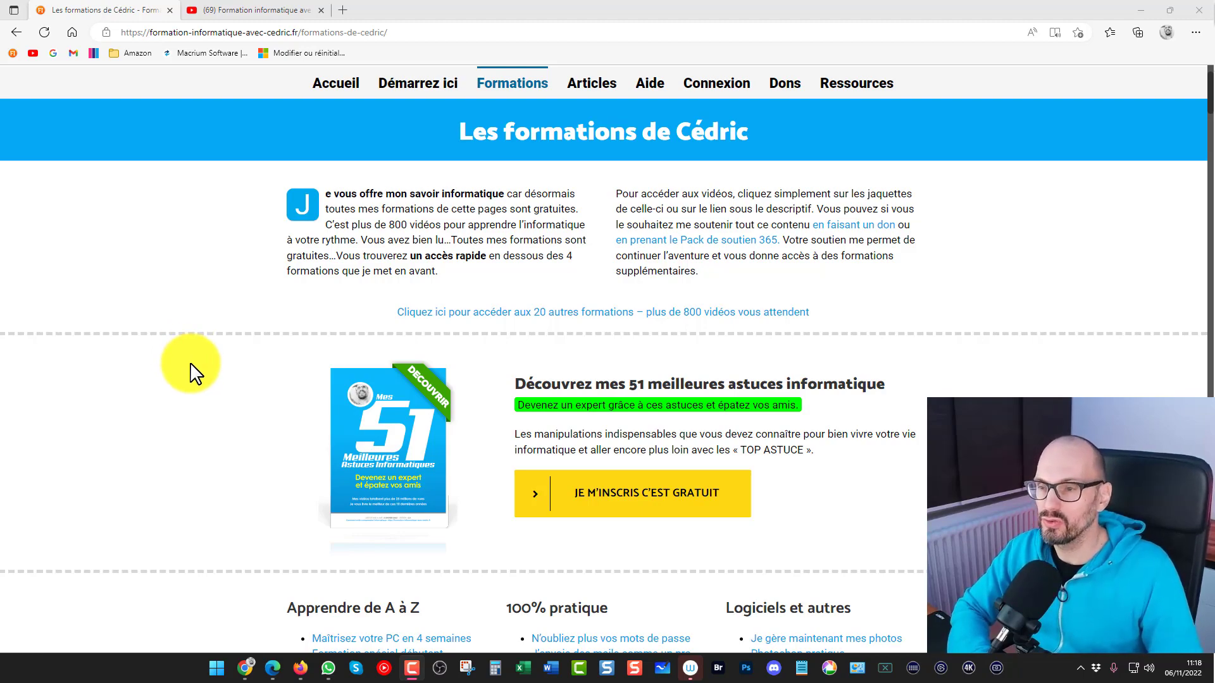
Look through the "Les formations de Cédric" page down to its footer and return to the beginning
scroll(191, 365, down, 20)
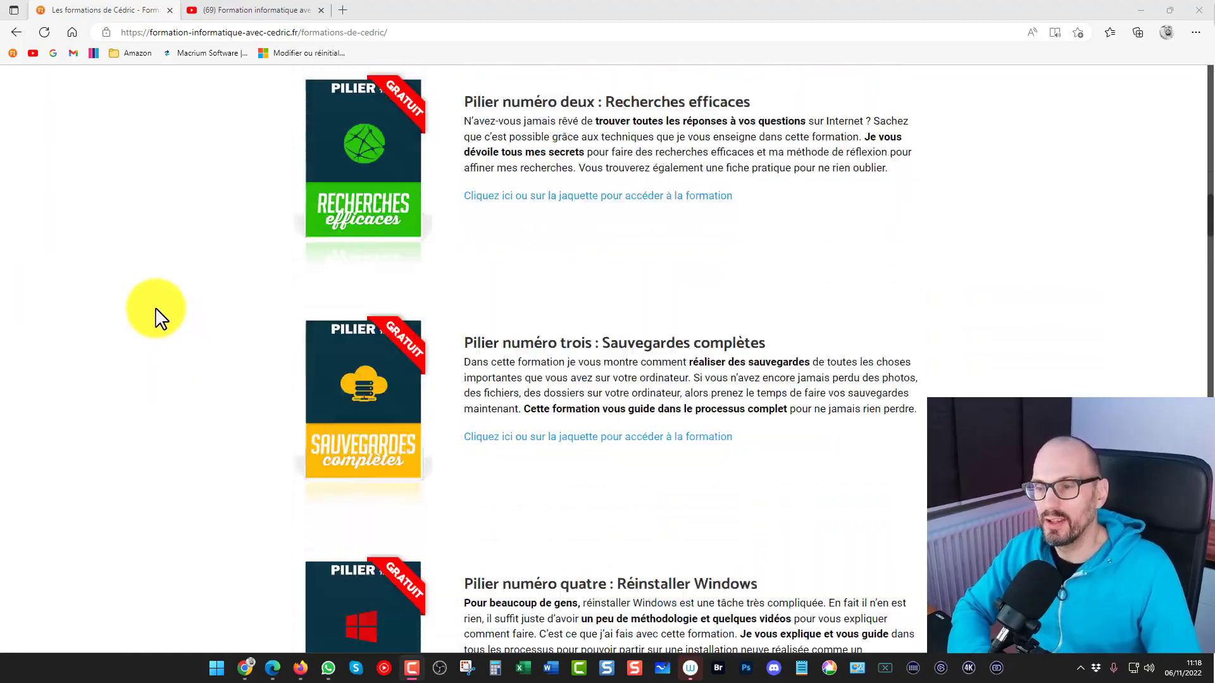
scroll(158, 316, down, 20)
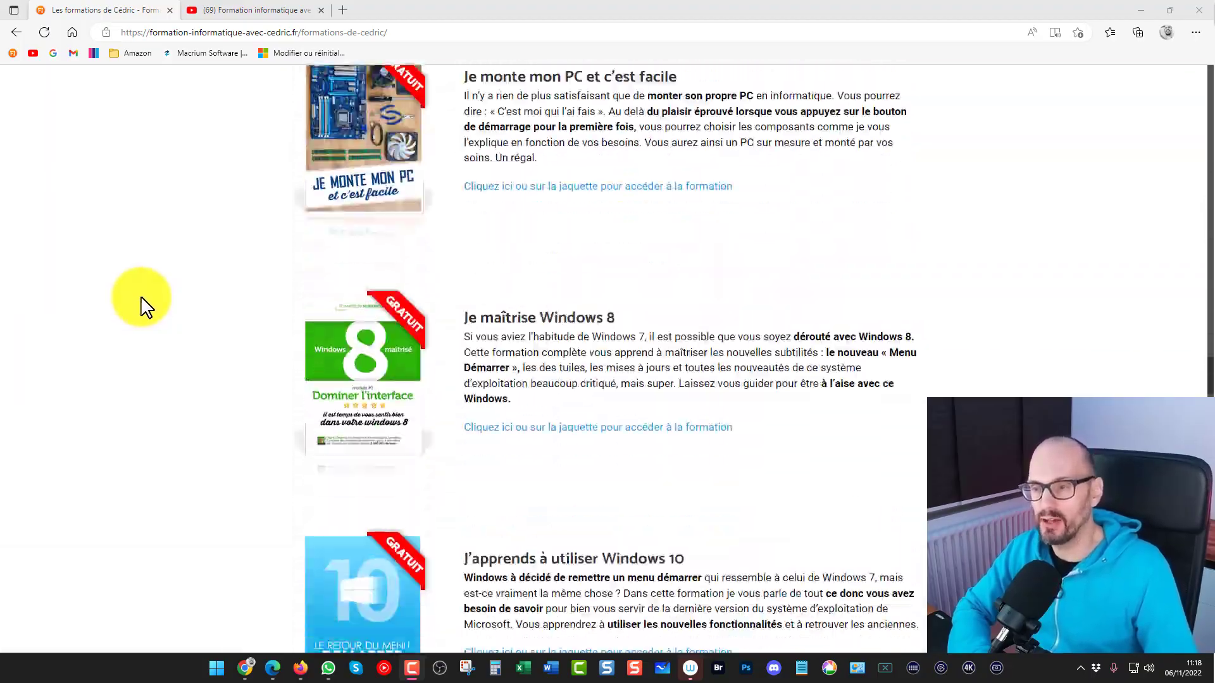
scroll(146, 308, down, 20)
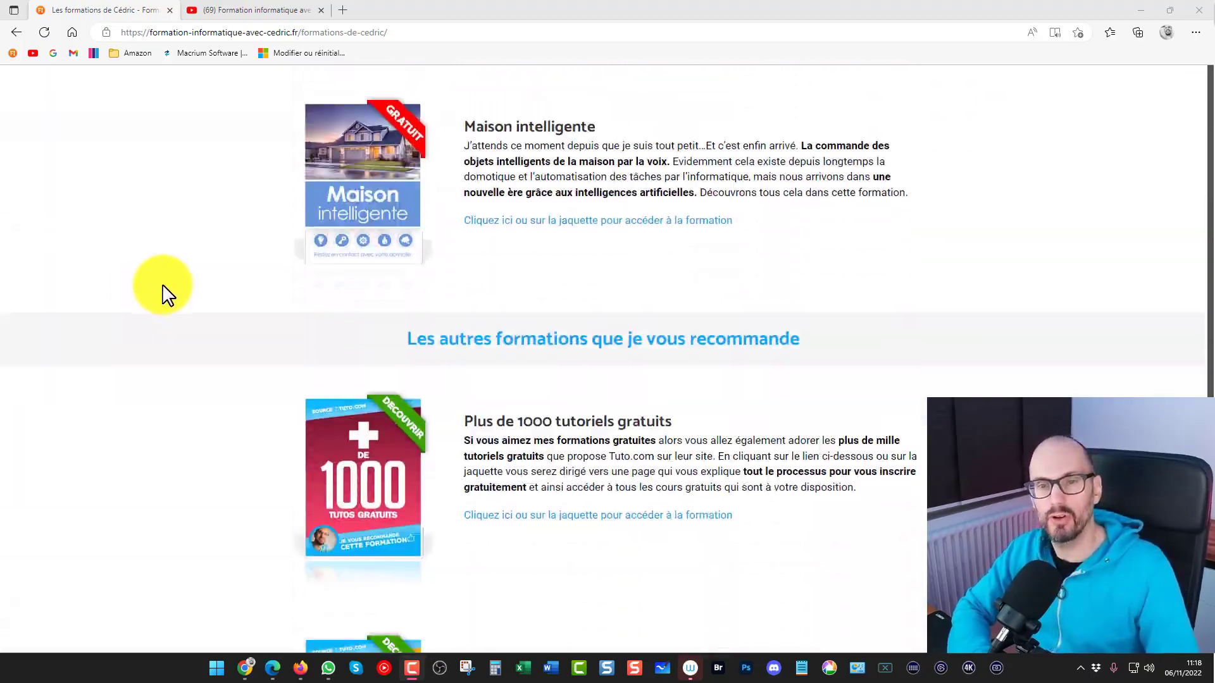
scroll(166, 294, down, 15)
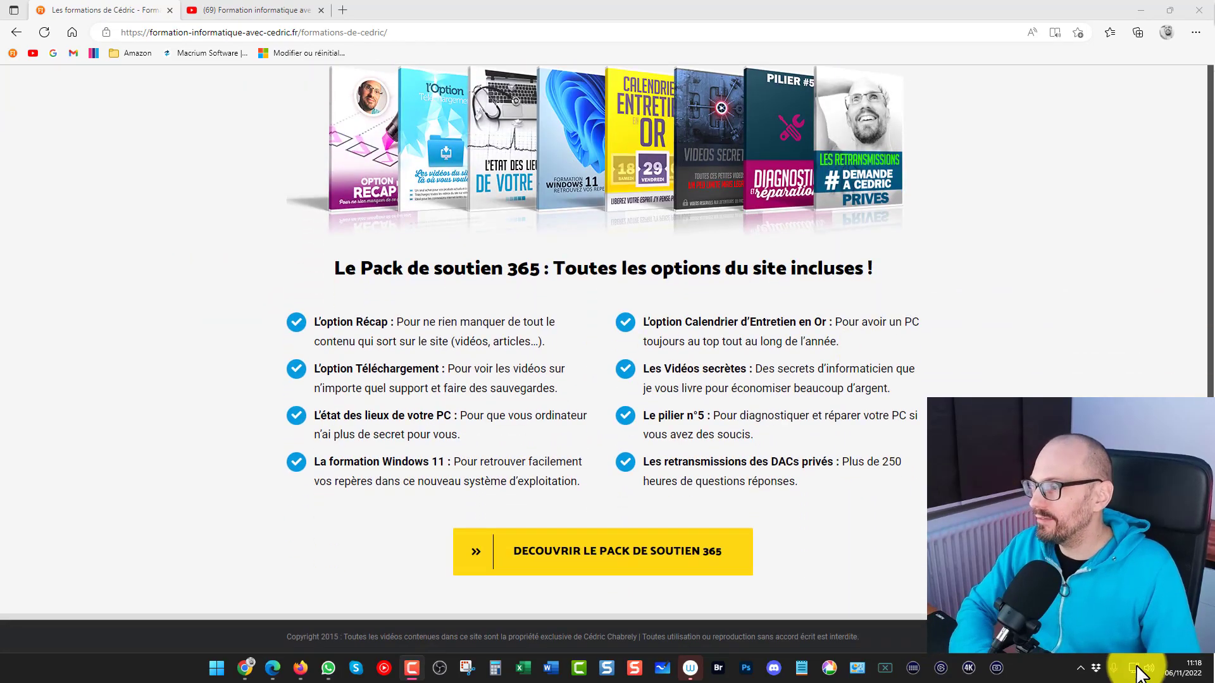
scroll(583, 602, up, 20)
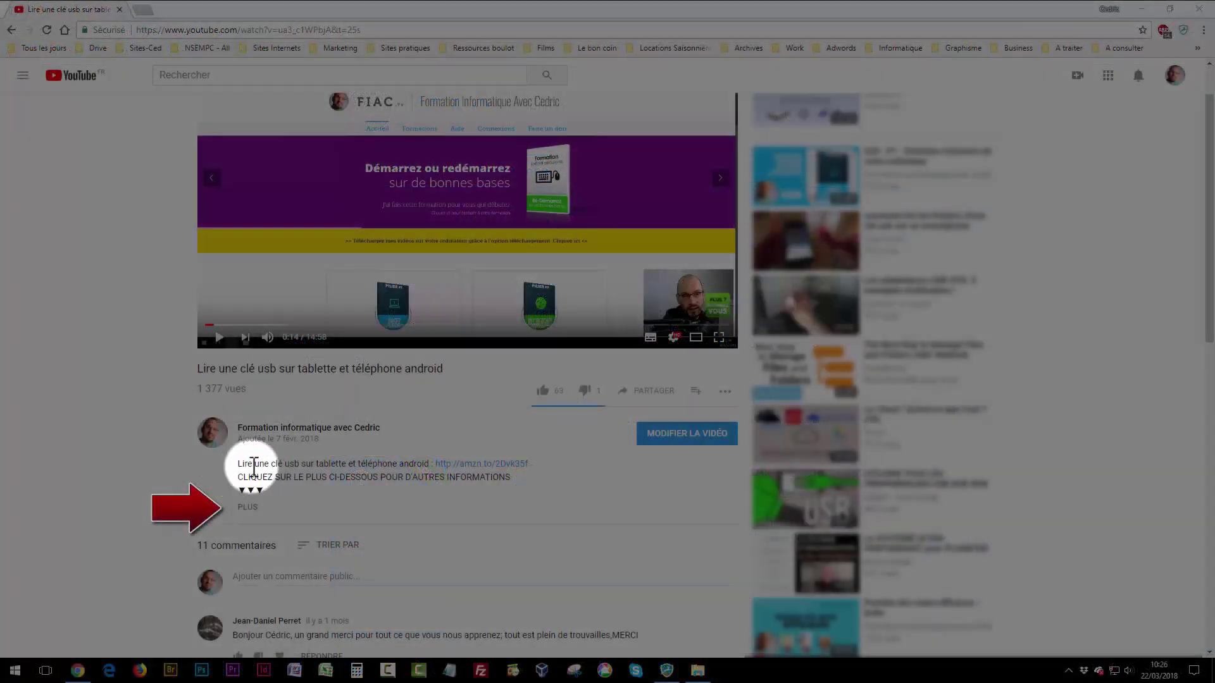
click(249, 507)
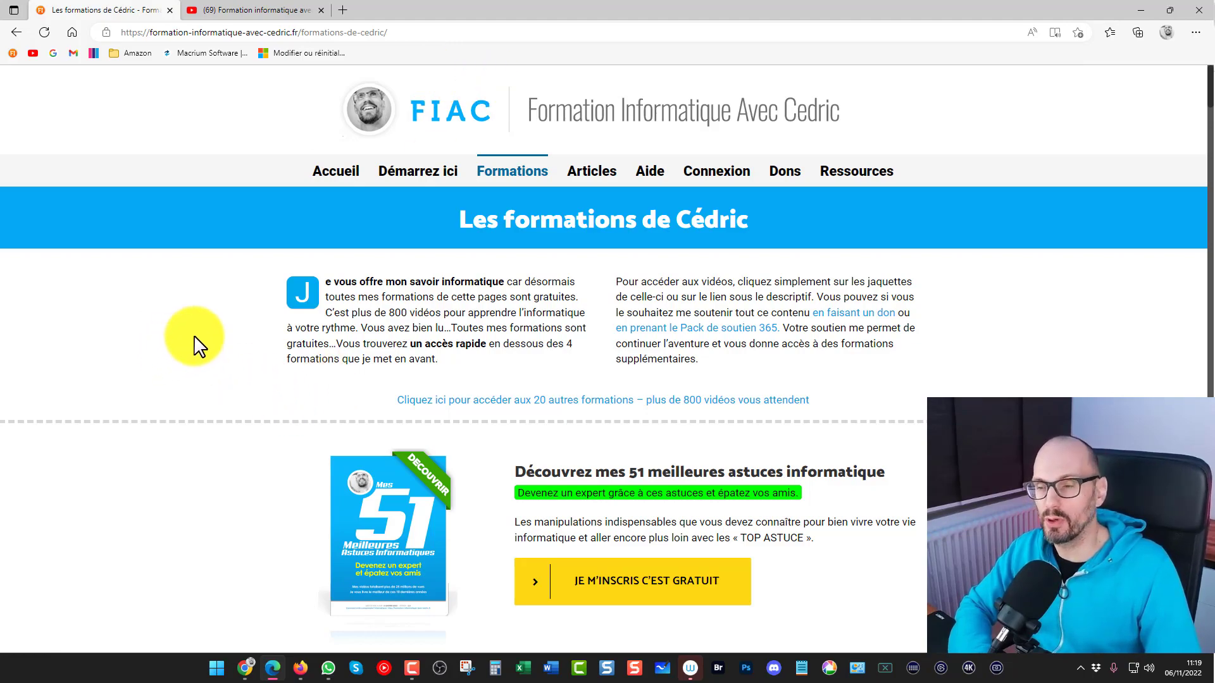
Take a web capture of the complete "Les formations de Cédric" page, including the parts outside the visible area
scroll(172, 336, down, 15)
scroll(169, 308, down, 20)
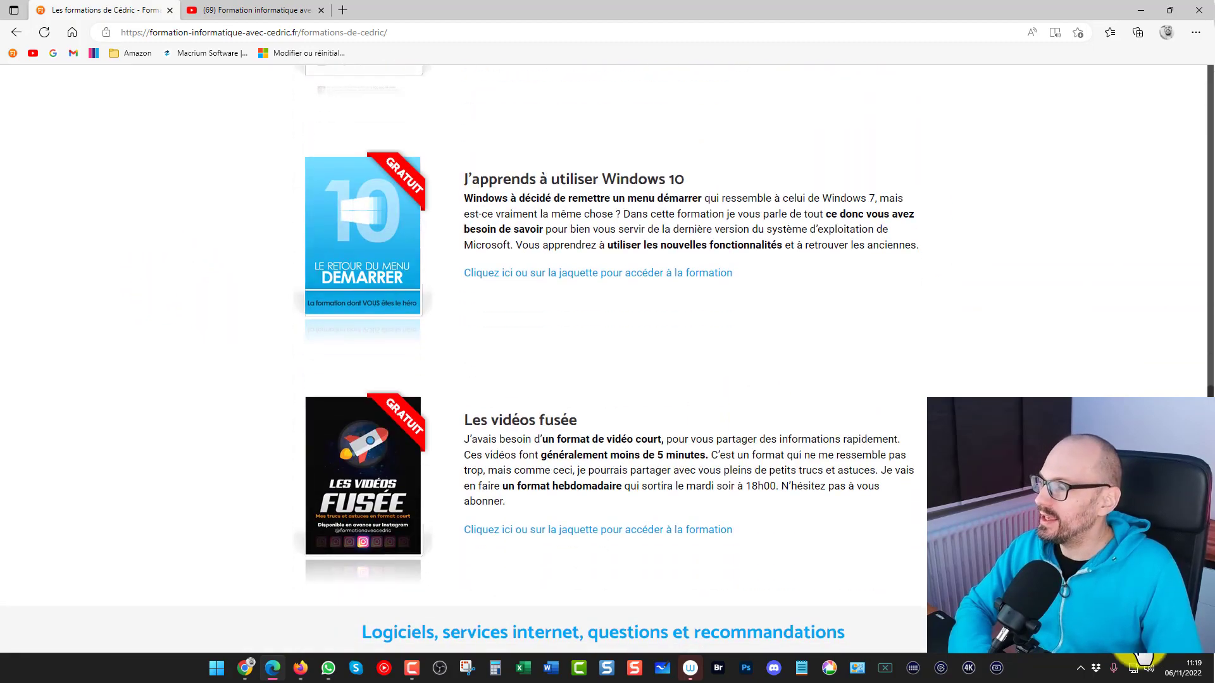
scroll(1125, 284, up, 20)
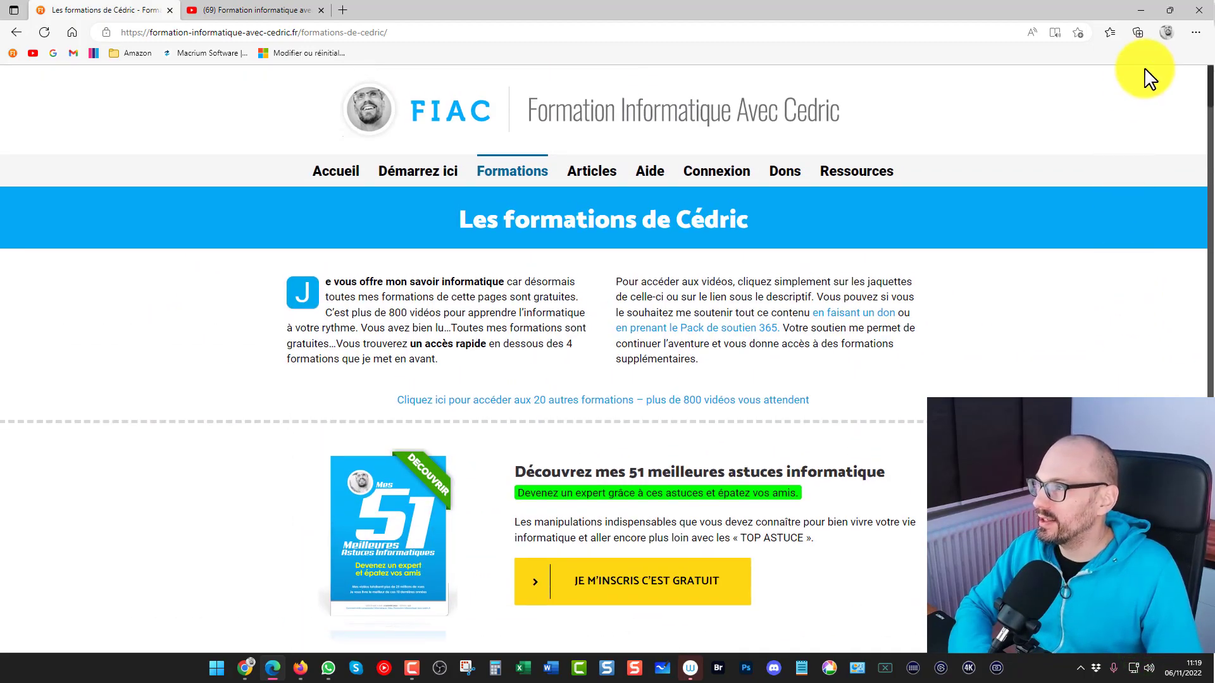
click(1195, 32)
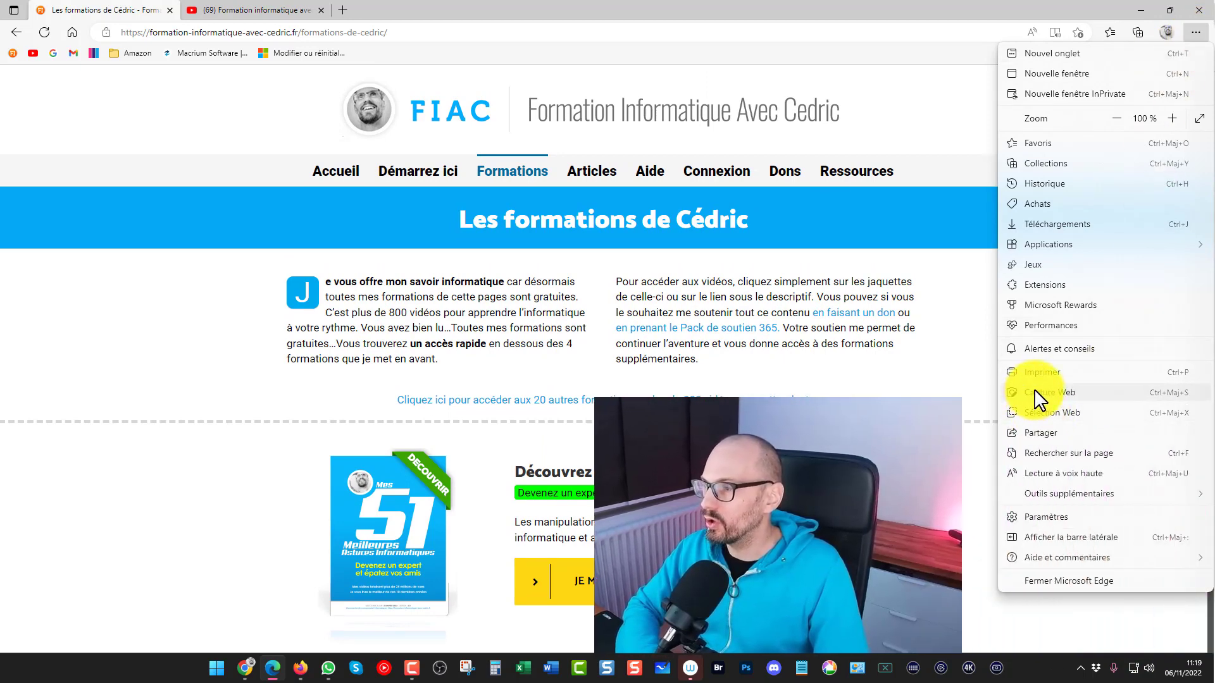
click(1034, 393)
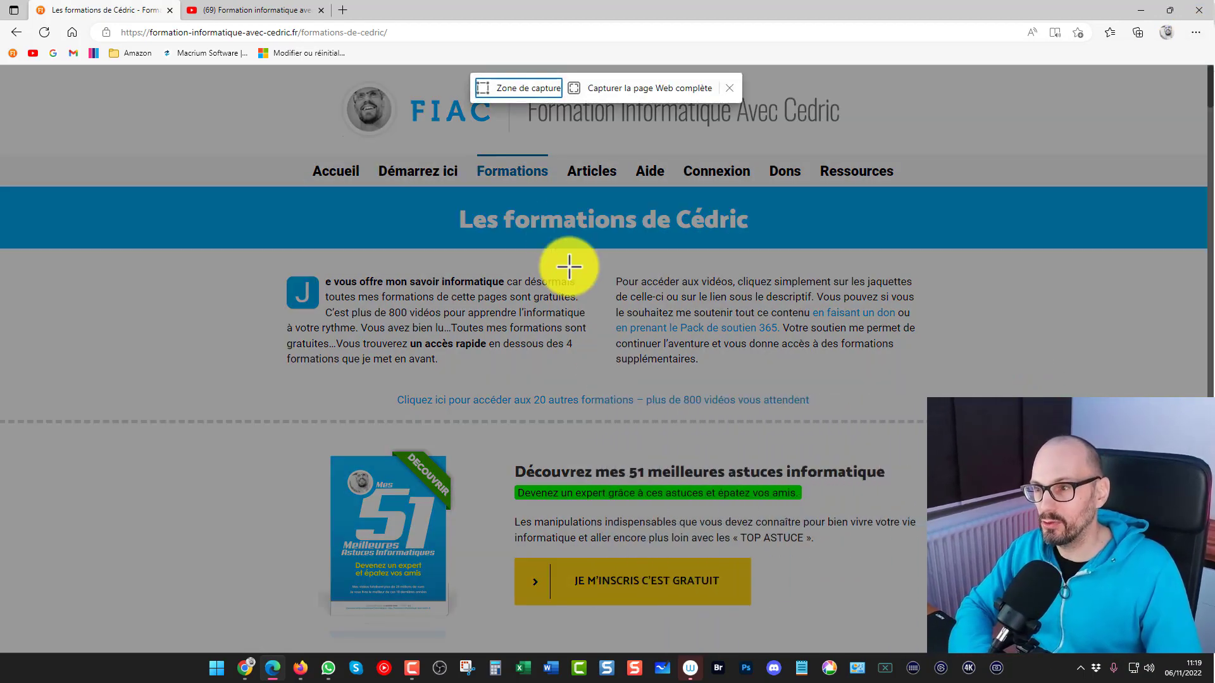
click(616, 87)
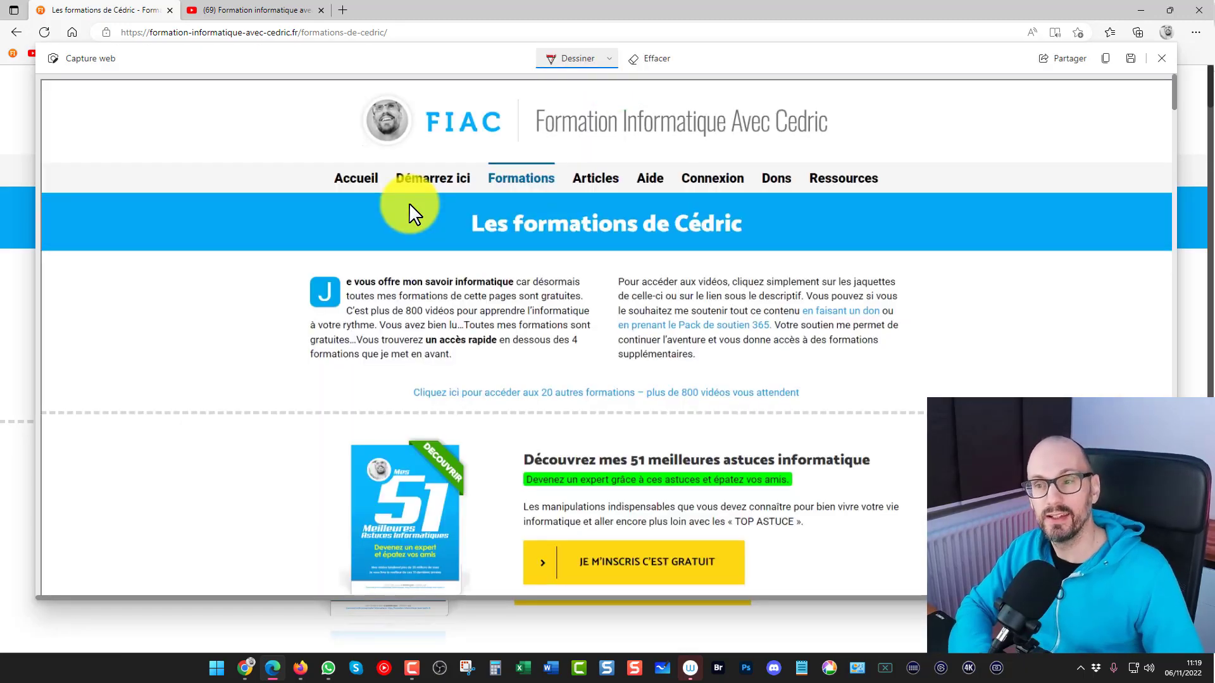
Check the full-page capture down to the "Pack de soutien 365" section and save it as an image file
scroll(539, 342, down, 6)
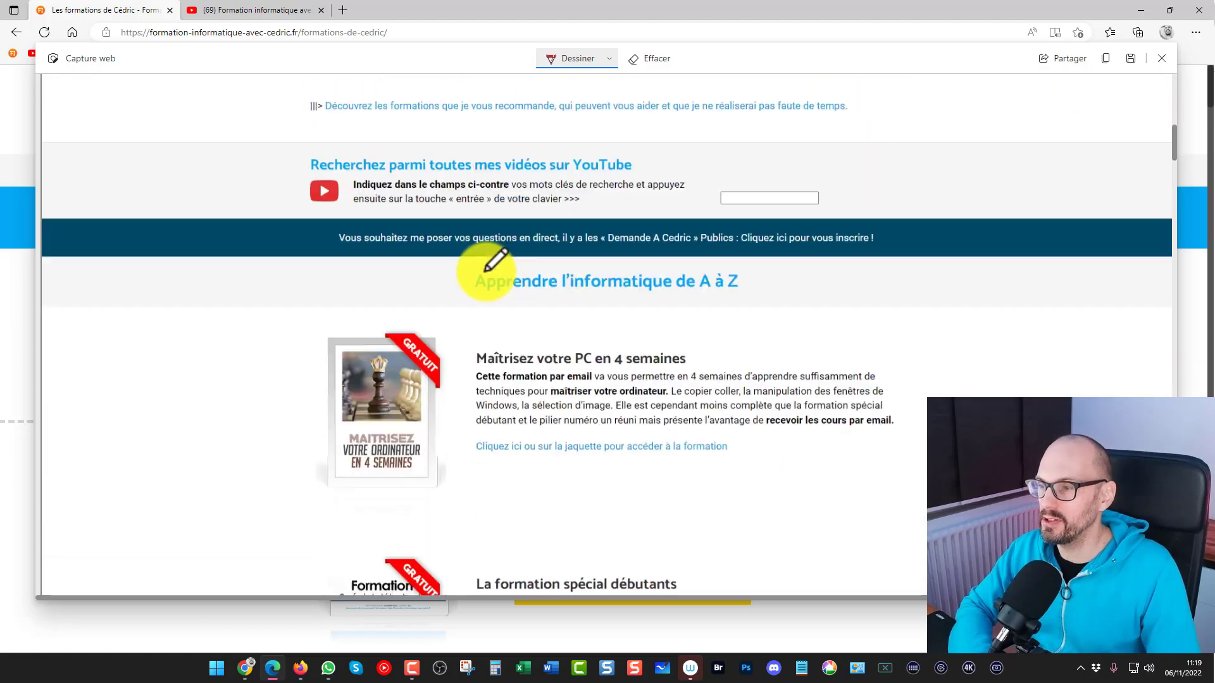
scroll(486, 272, down, 20)
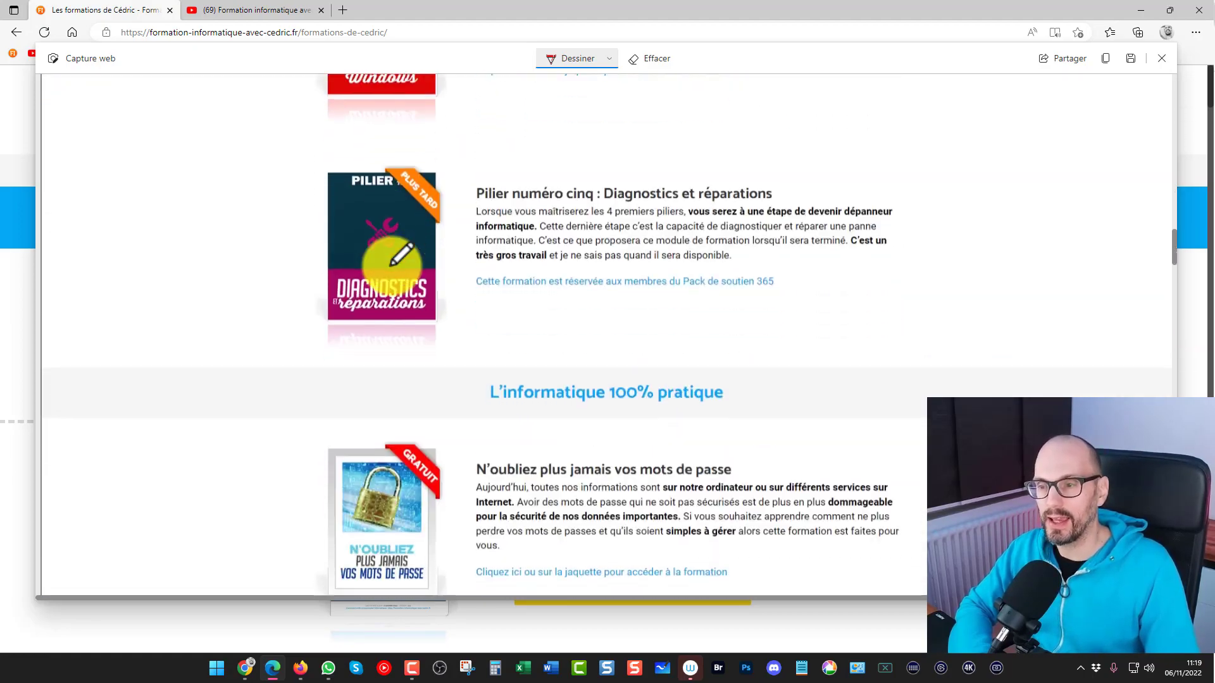
scroll(401, 255, down, 20)
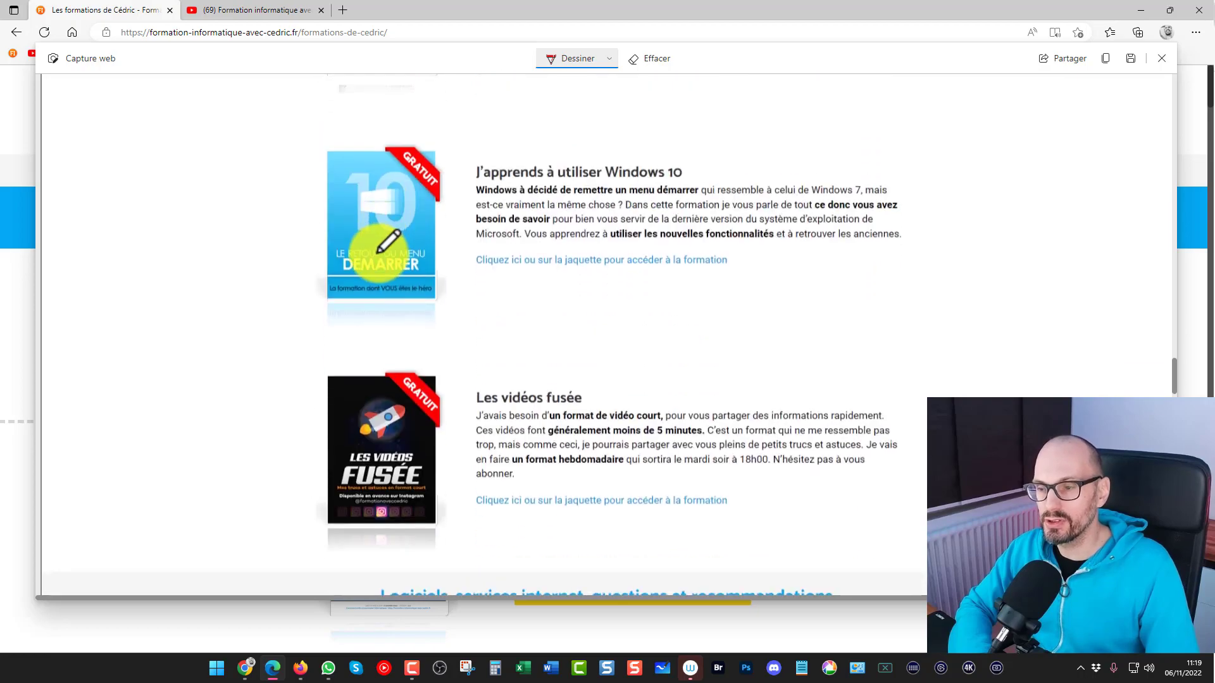
scroll(388, 241, down, 20)
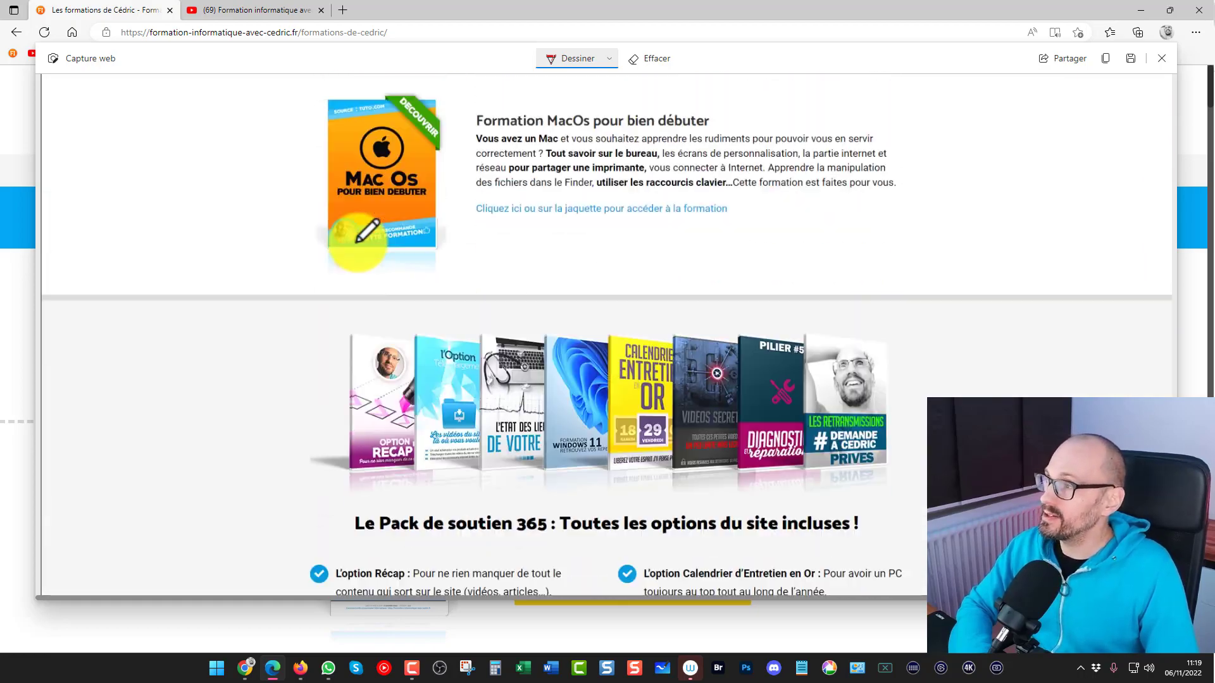
scroll(345, 240, down, 5)
scroll(253, 462, up, 12)
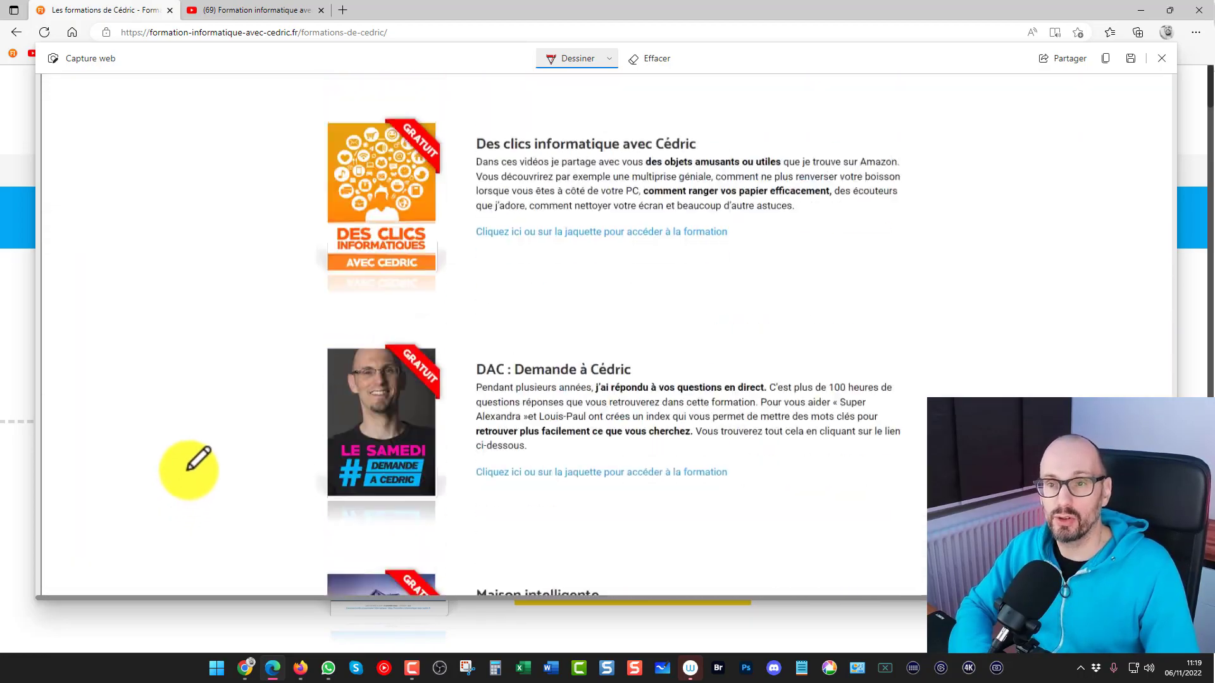
scroll(183, 436, up, 10)
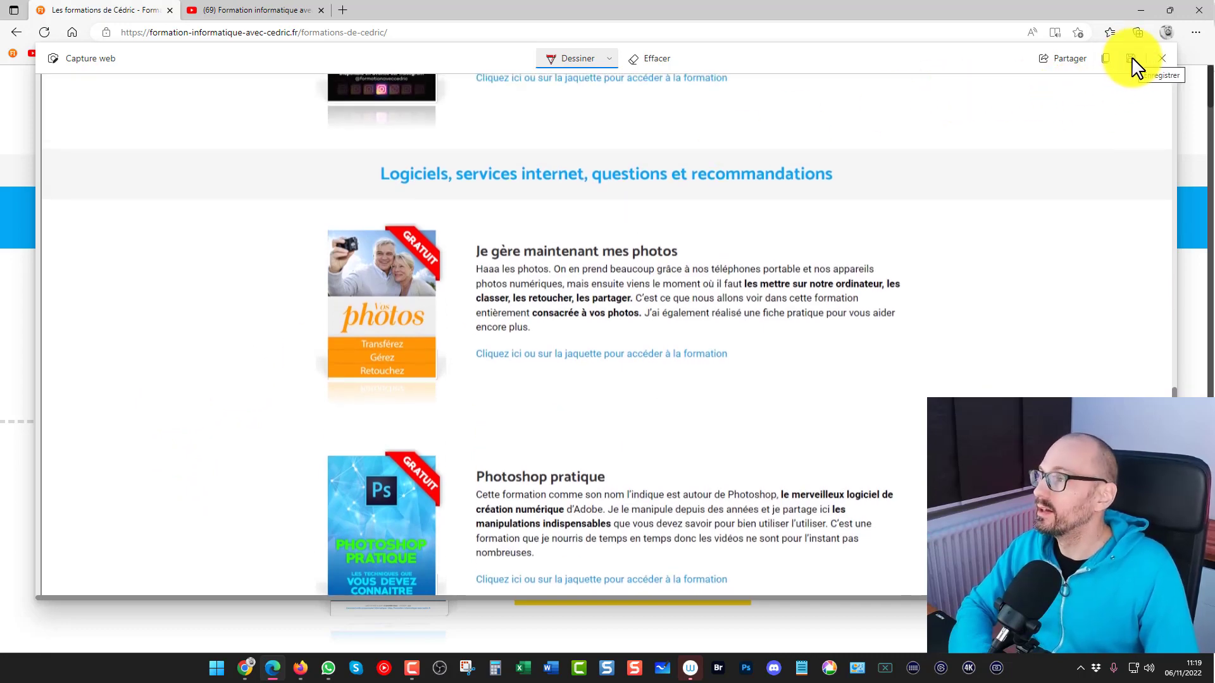
click(1133, 60)
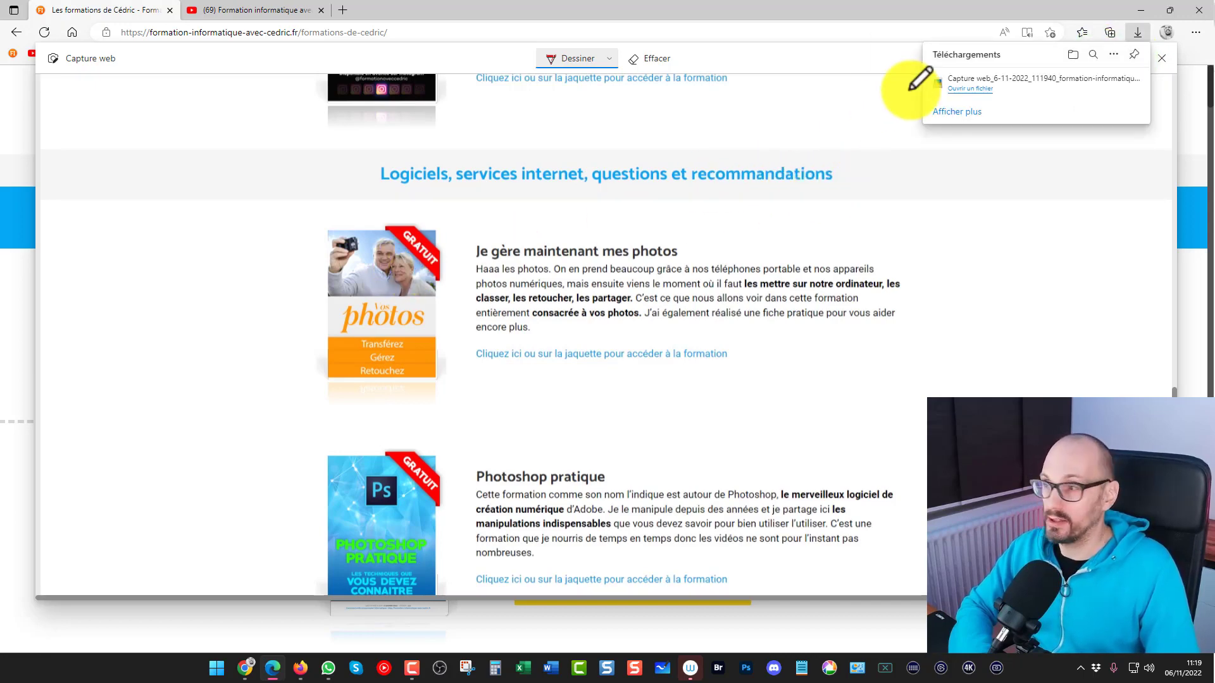
Minimize the browser and open the saved web capture JPEG from the Téléchargements folder in File Explorer
click(1139, 10)
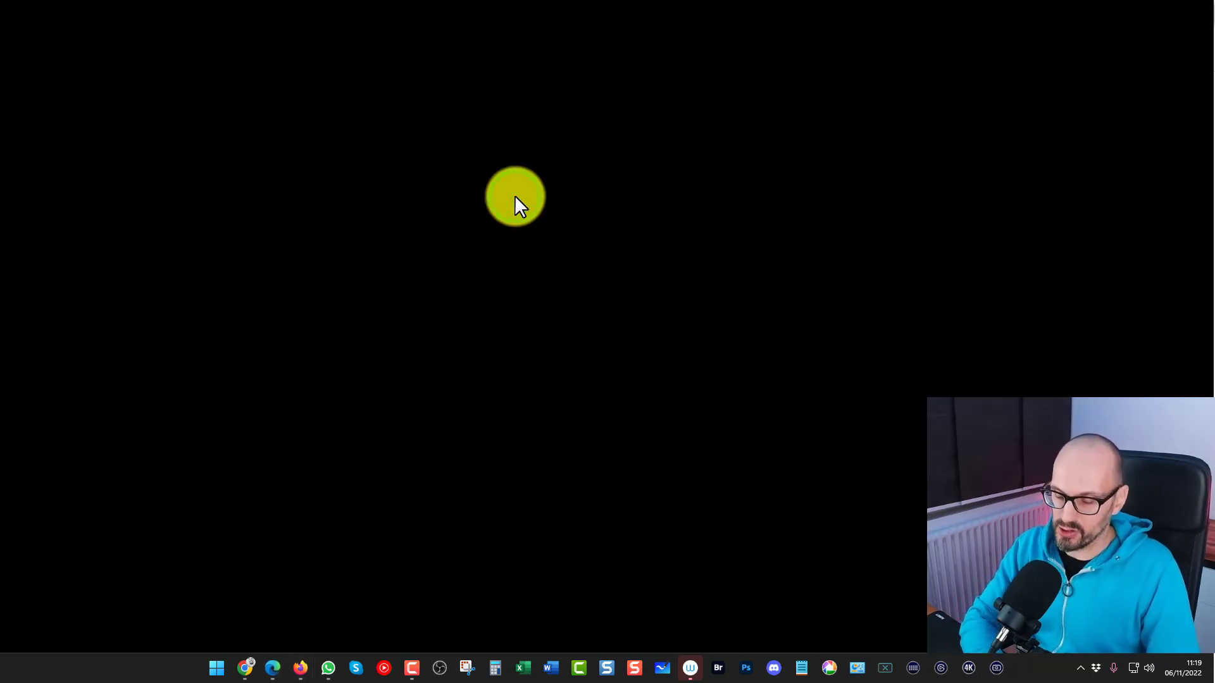
key(super+e)
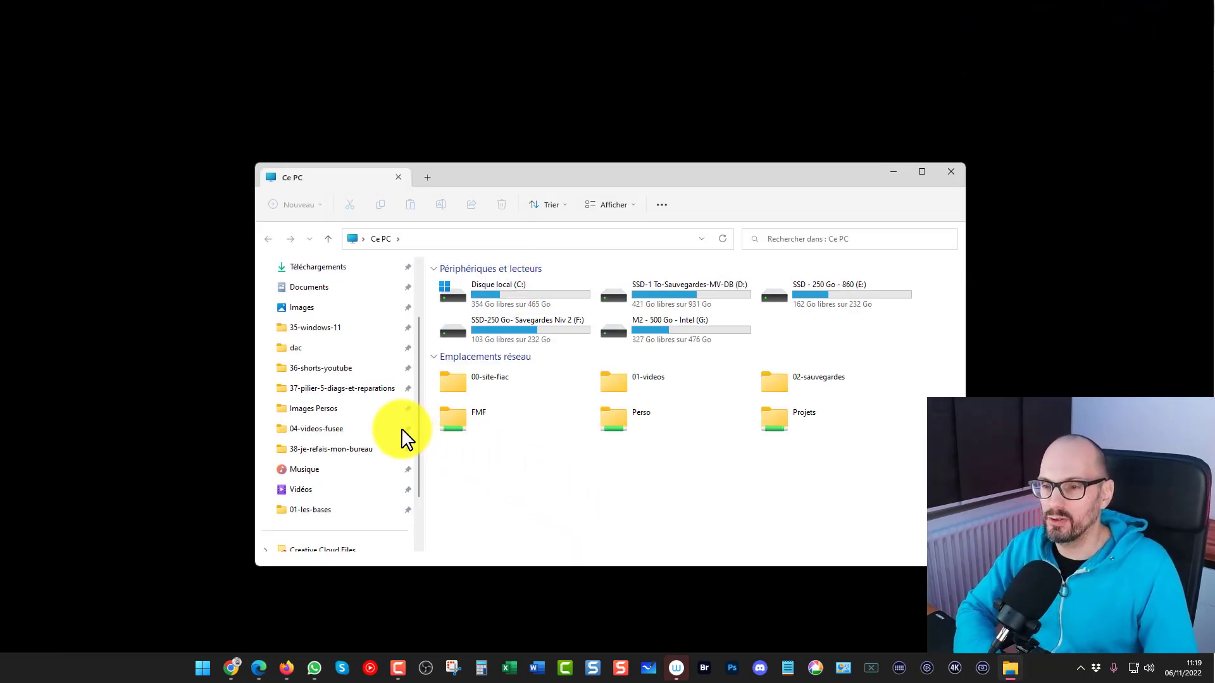
click(320, 269)
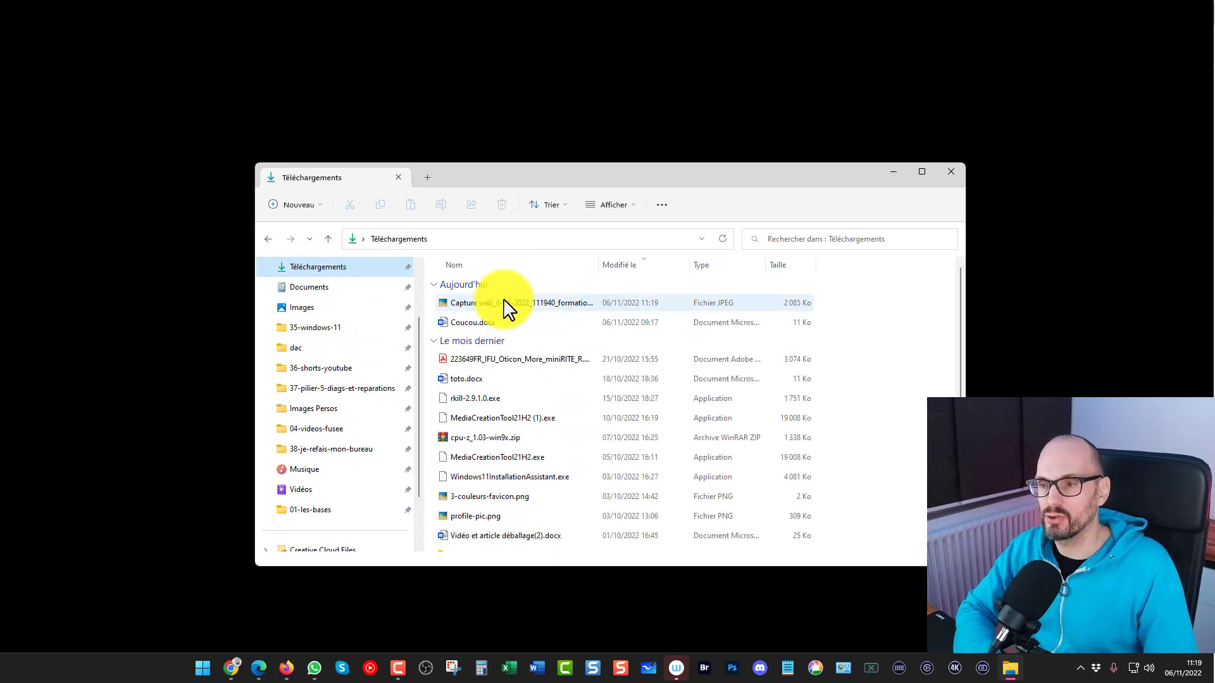
double_click(503, 298)
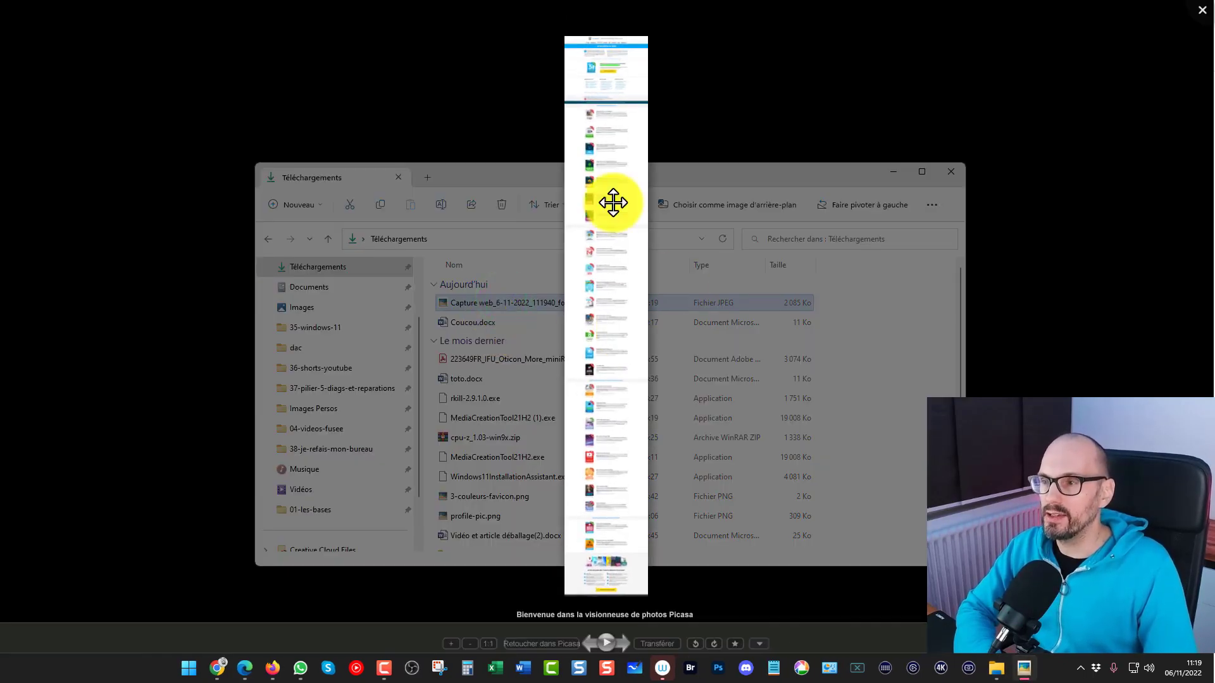
Examine the saved capture enlarged, following the course list down to "Les autres formations que je vous recommande", and close the viewer
scroll(617, 326, up, 3)
scroll(603, 318, up, 3)
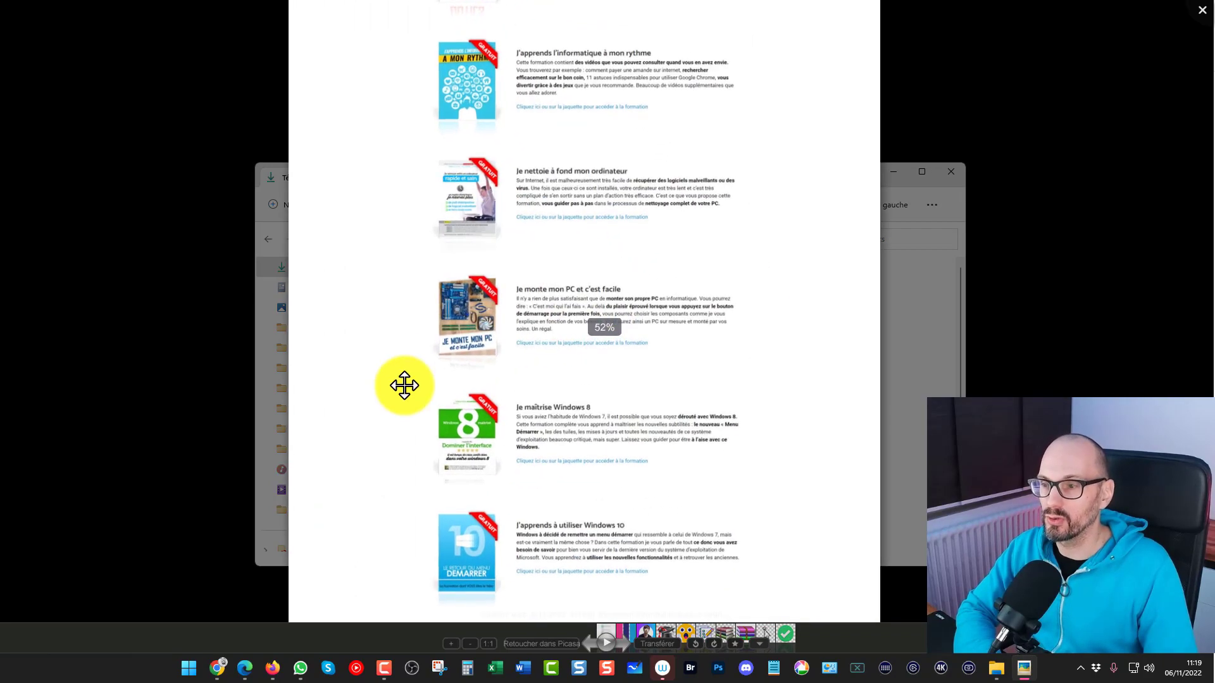
drag(404, 474, 405, 127)
drag(358, 421, 358, 146)
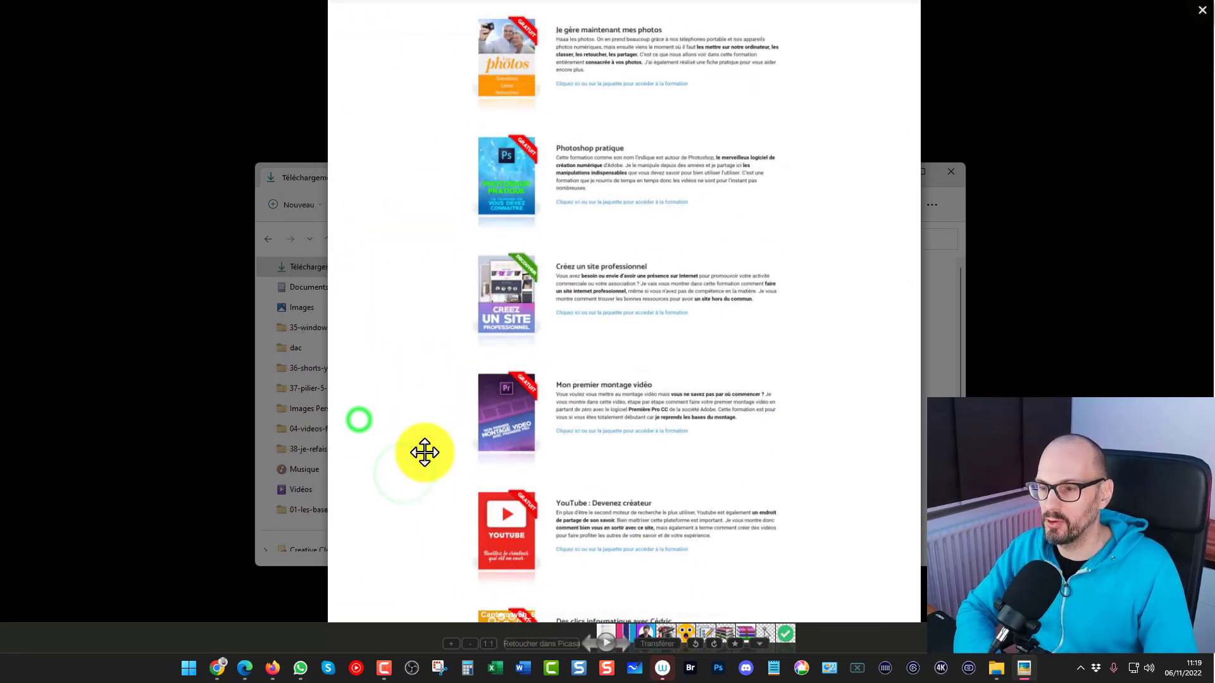
drag(407, 428, 396, 157)
drag(424, 290, 422, 129)
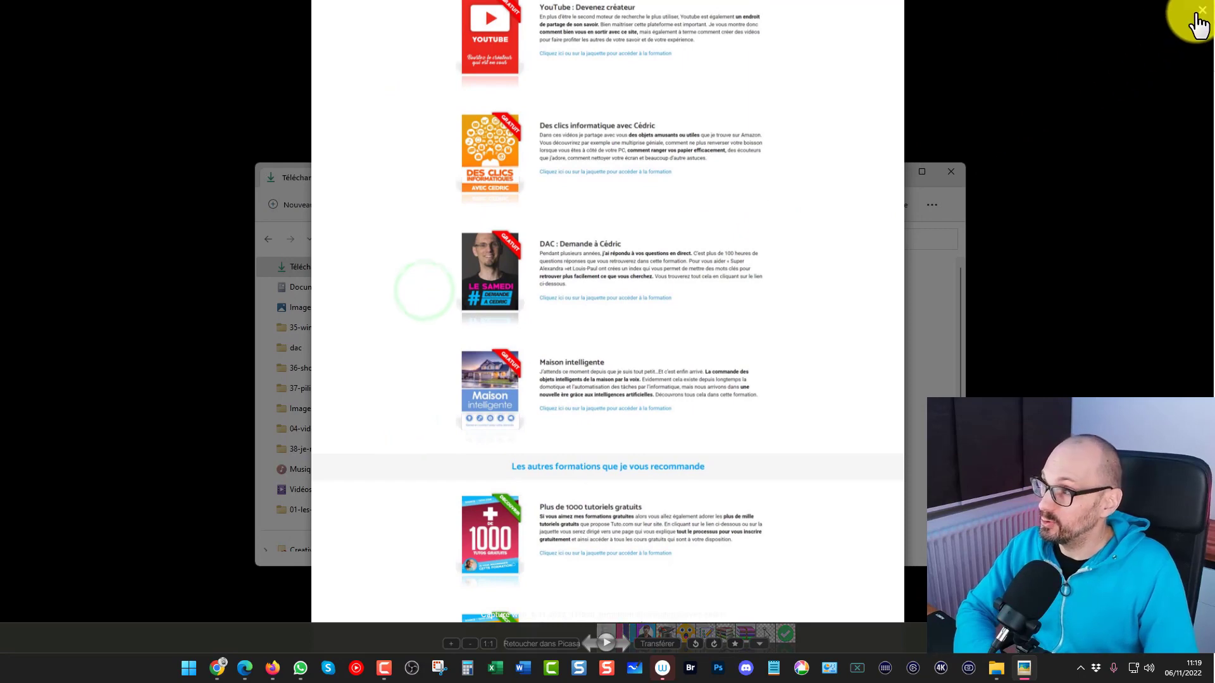
click(1196, 16)
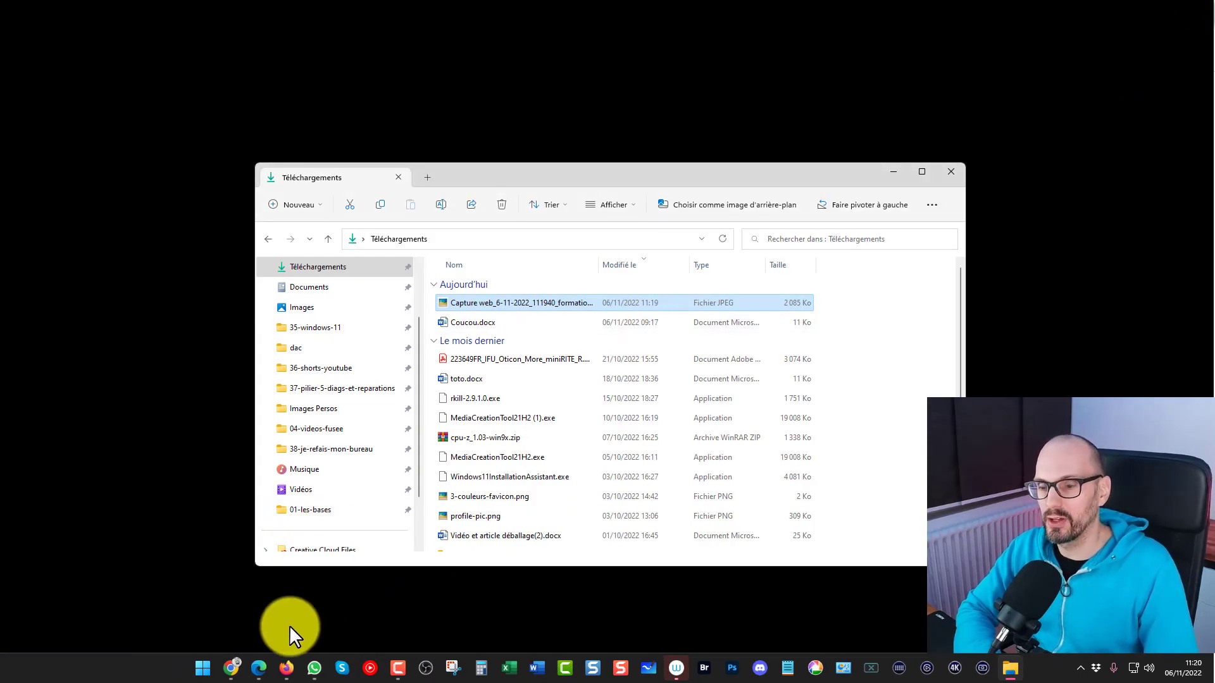
Switch back to Microsoft Edge and set the web capture's drawing pen to a thicker yellow stroke
click(259, 668)
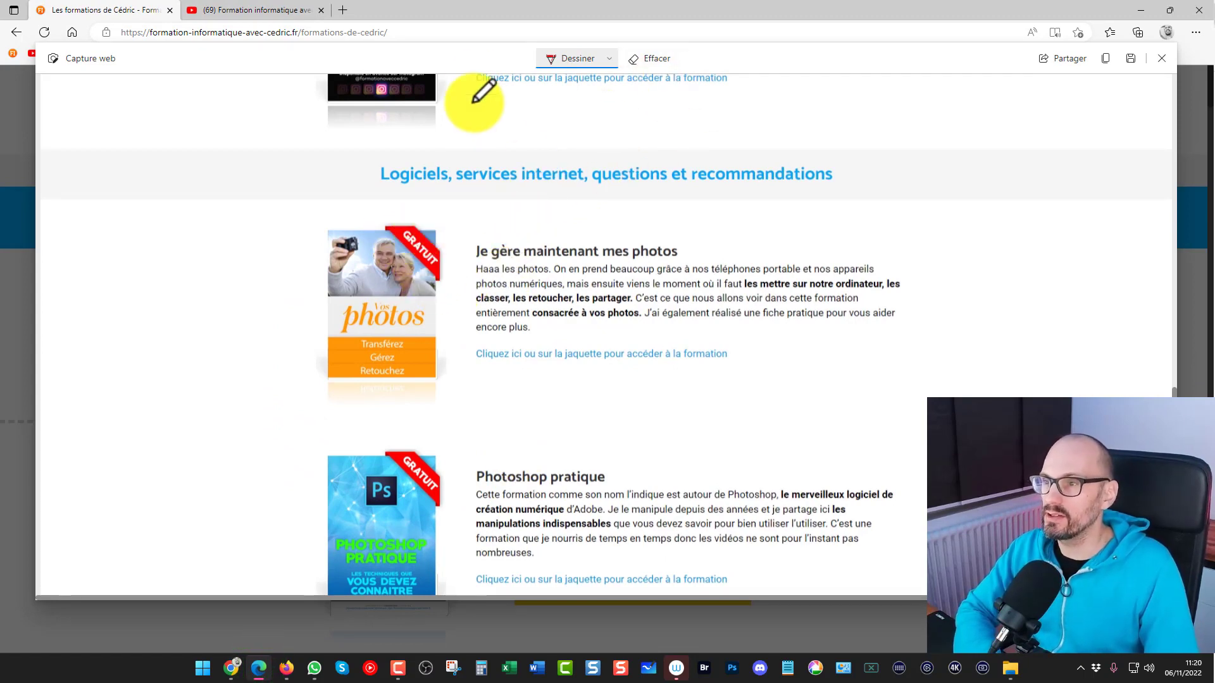
click(609, 59)
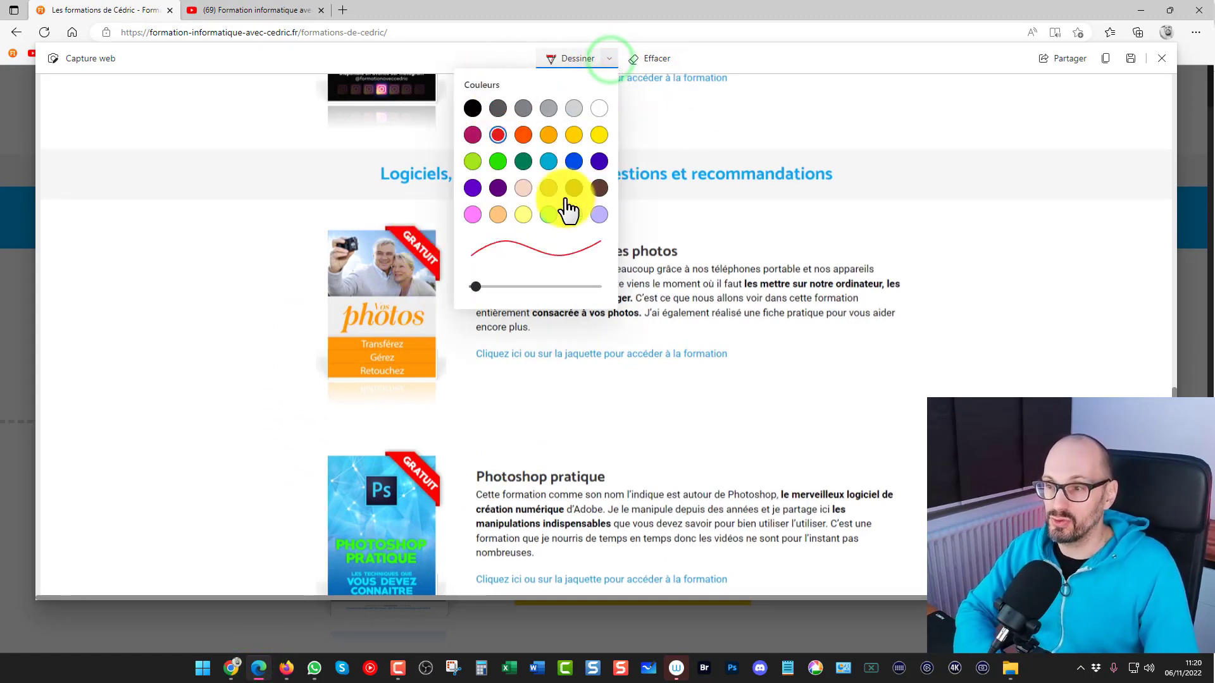
drag(476, 287, 521, 287)
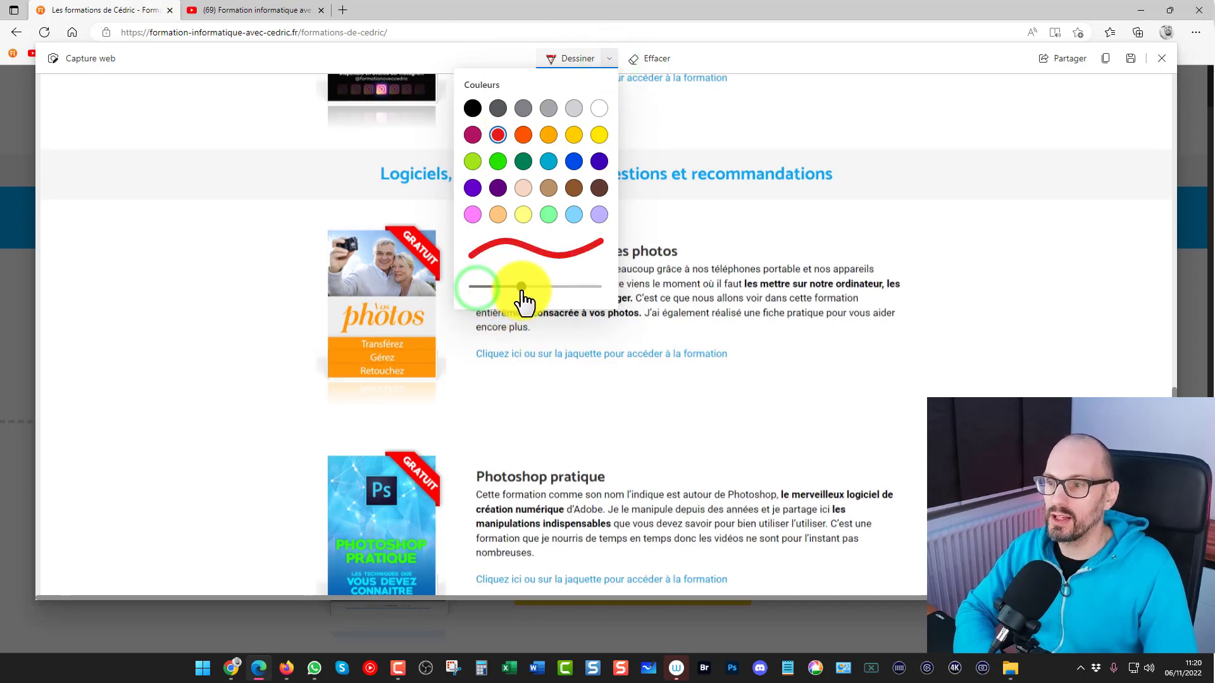
click(599, 135)
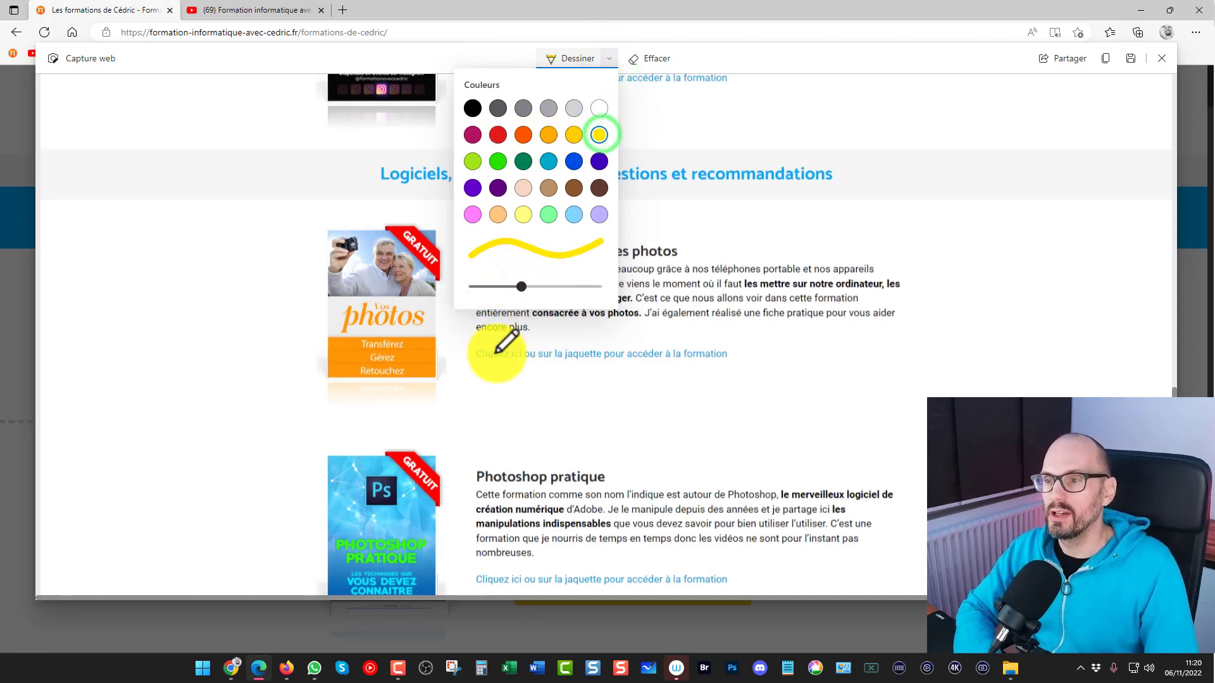
Circle the photos course cover, the "Photoshop pratique" heading and a spot in the photos description, and save the annotated capture
mouse_move(383, 203)
mouse_down()
mouse_move(290, 326)
mouse_move(442, 388)
mouse_move(407, 238)
mouse_up()
mouse_move(548, 434)
mouse_down()
mouse_move(556, 510)
mouse_move(534, 442)
mouse_move(552, 437)
mouse_up()
drag(773, 279, 786, 289)
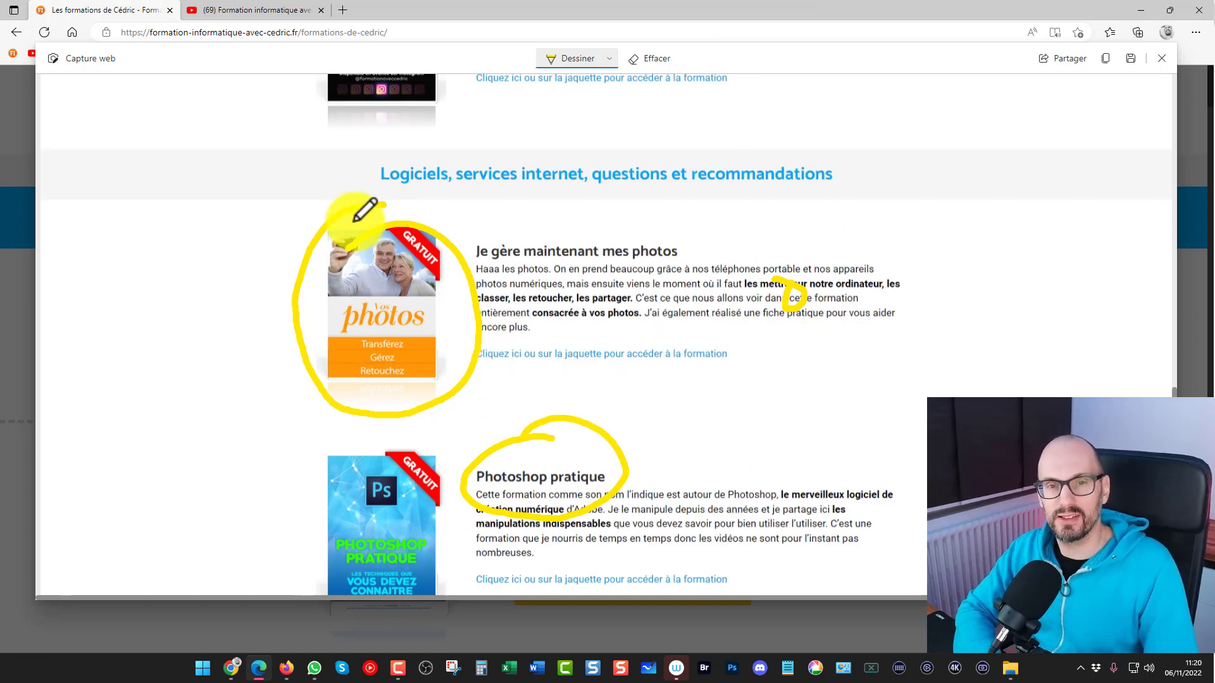
click(1130, 58)
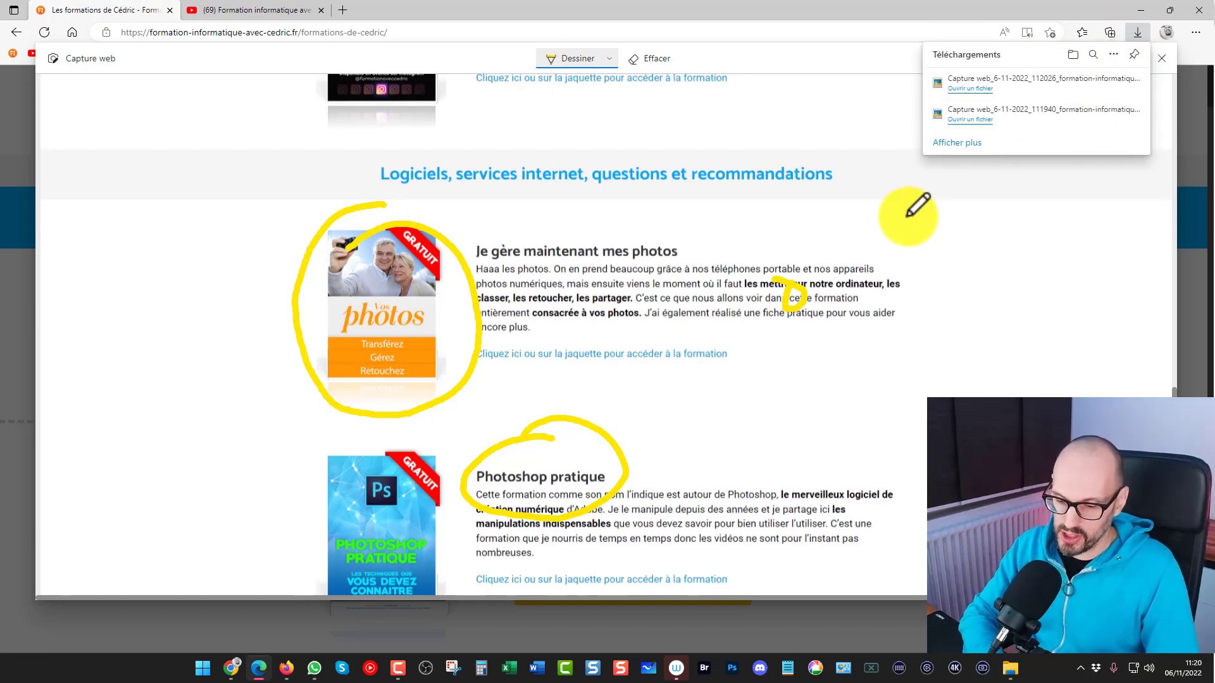
Minimize the browser and open the annotated capture, the newest JPEG in the Téléchargements folder
click(1135, 6)
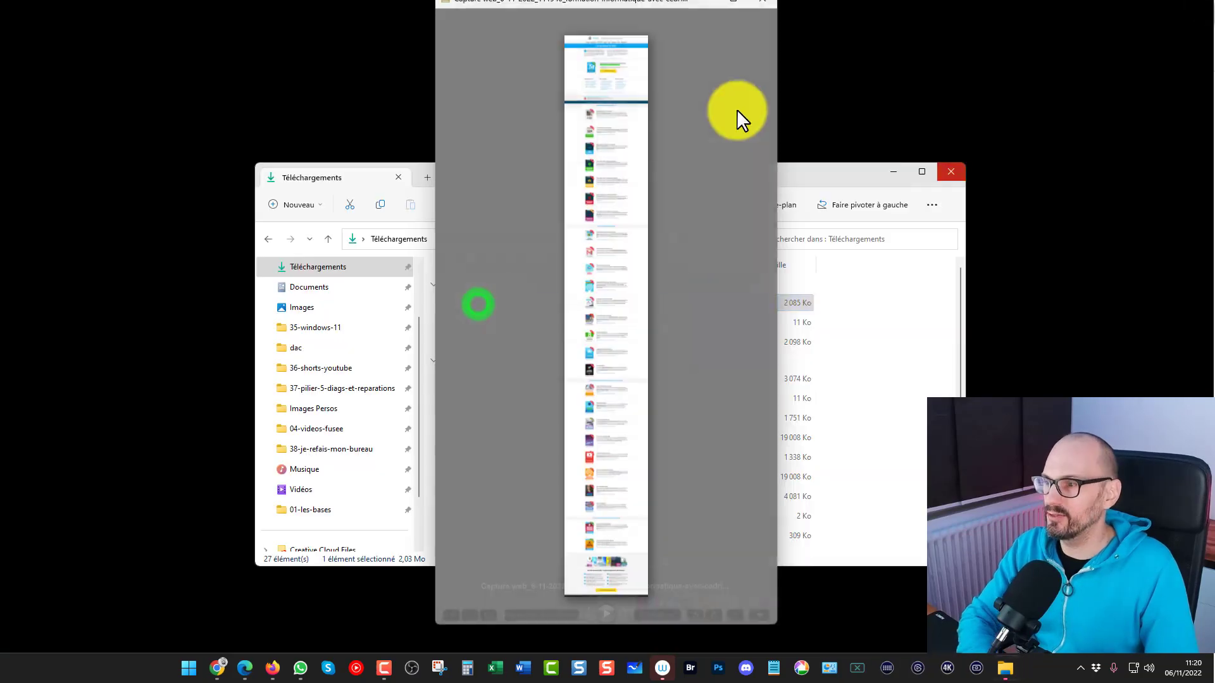
click(895, 379)
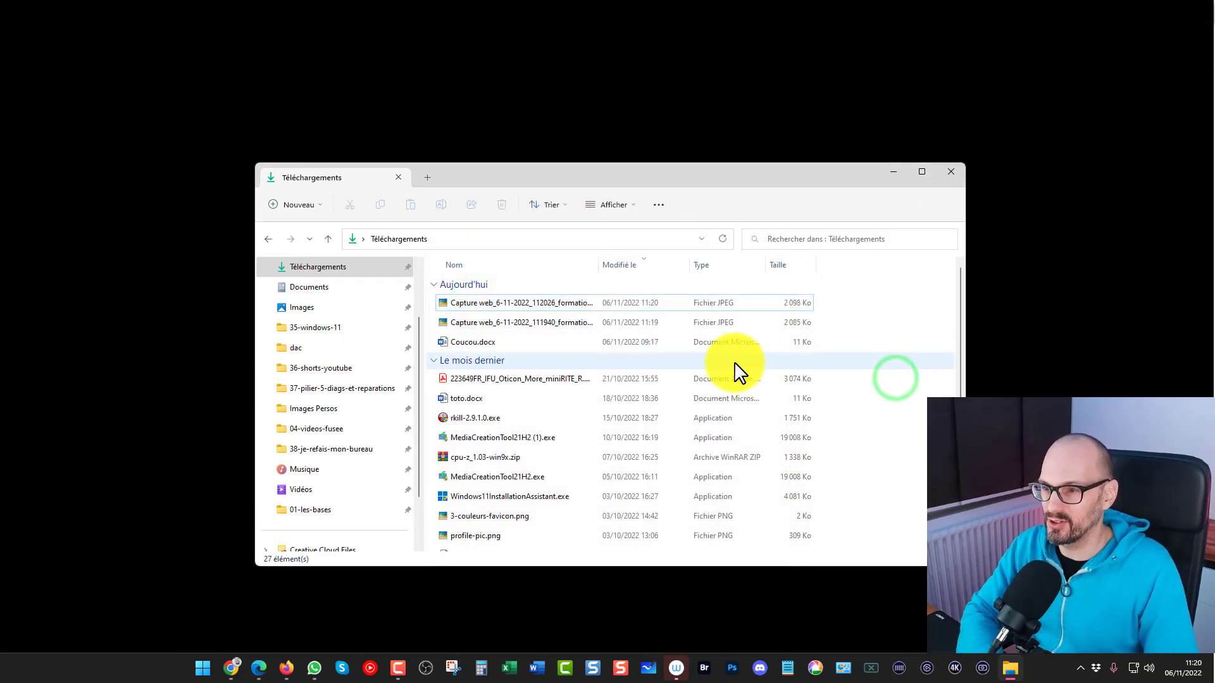
double_click(538, 304)
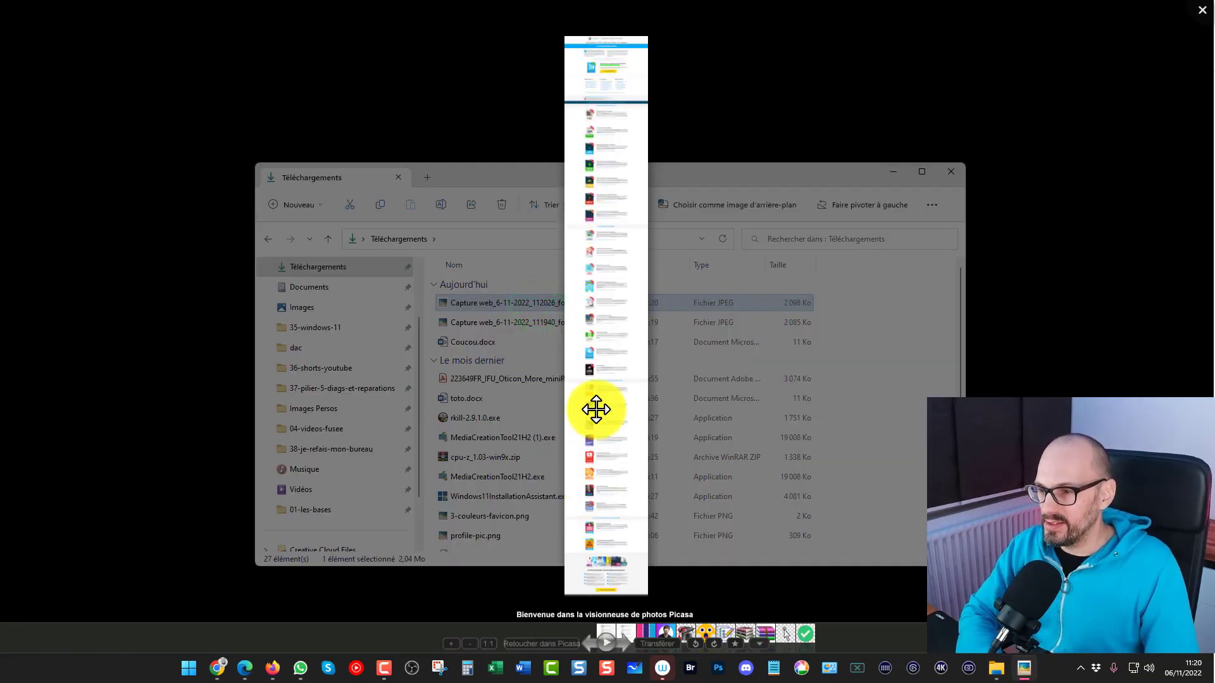
Examine the yellow annotations around the photos and Photoshop courses enlarged, and close the viewer and the Téléchargements folder
scroll(592, 405, up, 5)
scroll(612, 407, up, 5)
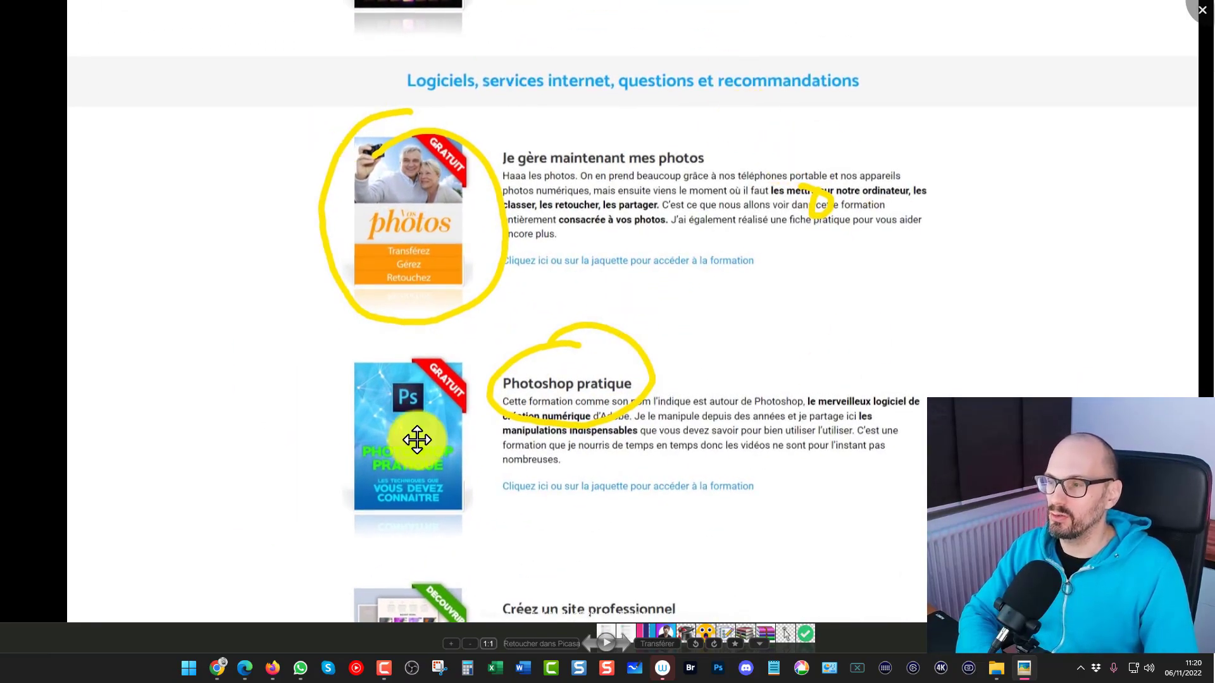
click(1202, 9)
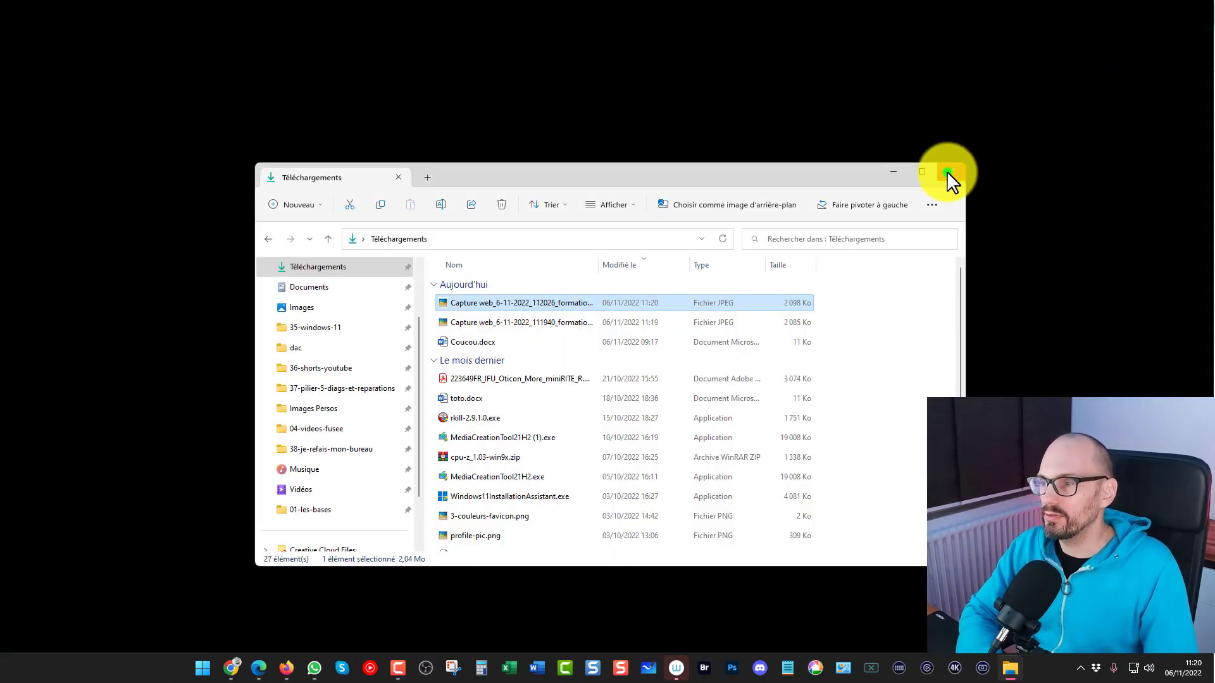
click(949, 171)
Switch back to Microsoft Edge, look further down the annotated web capture, and close the capture editor
click(591, 117)
click(273, 669)
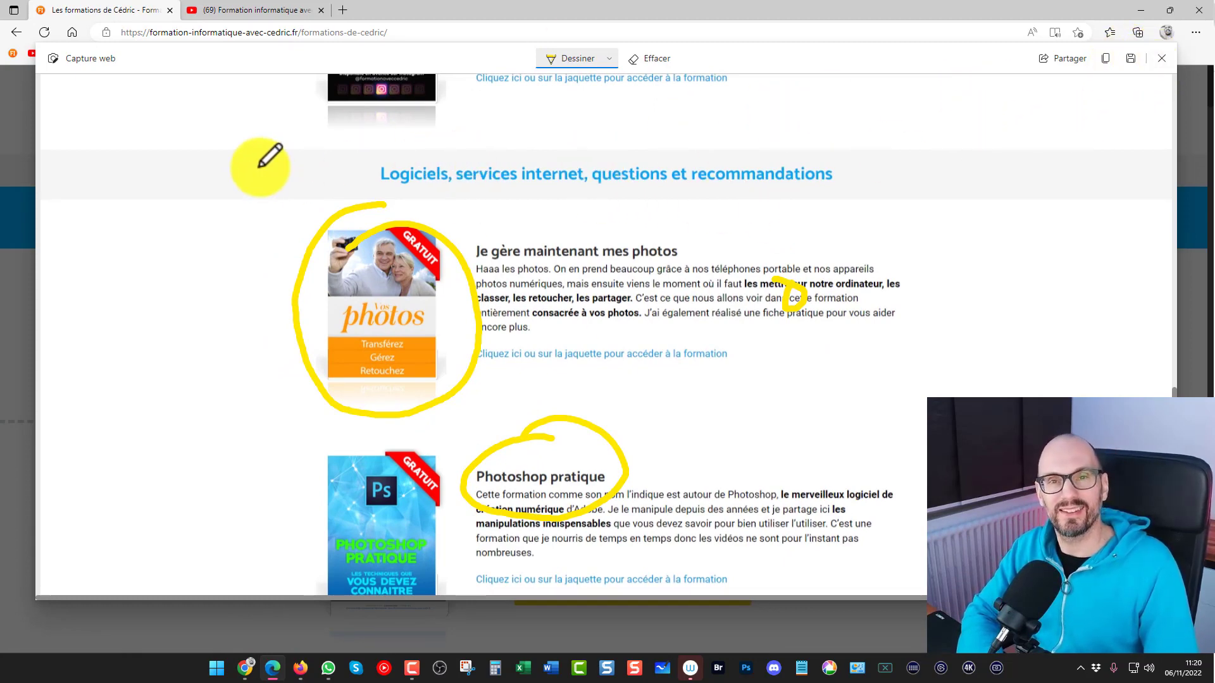
scroll(561, 279, down, 18)
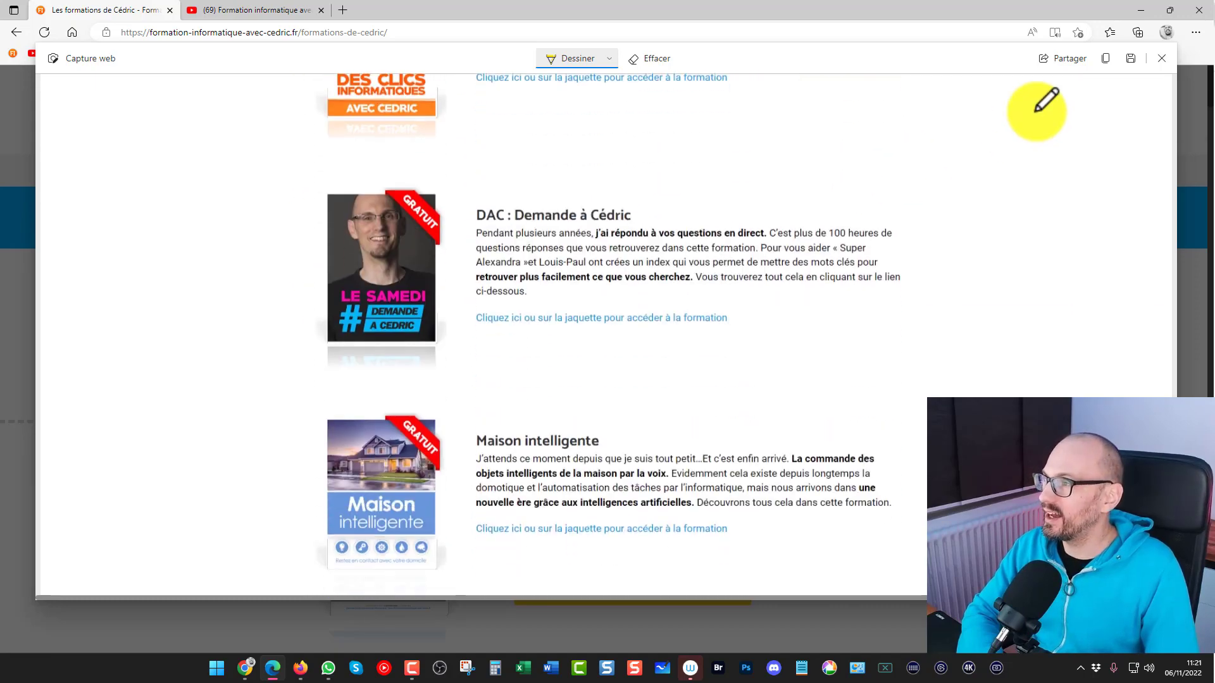
click(1163, 59)
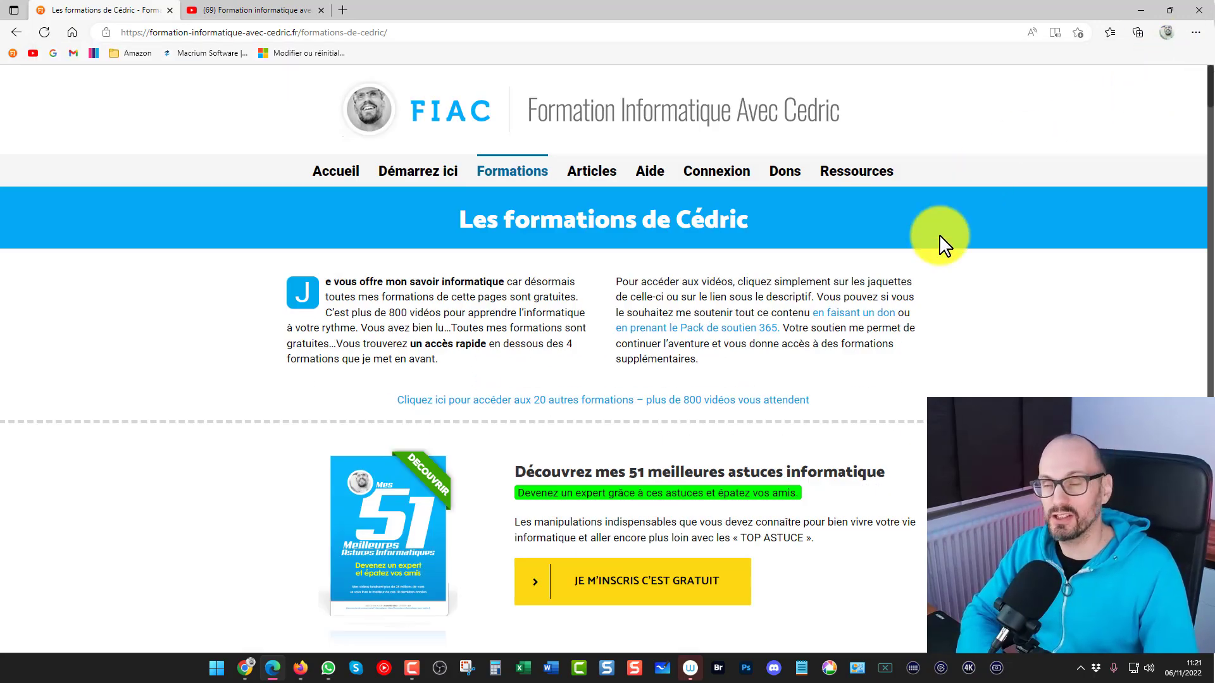
Start web capture again to review its capture-area and full-page options, and dismiss it without capturing
click(1196, 32)
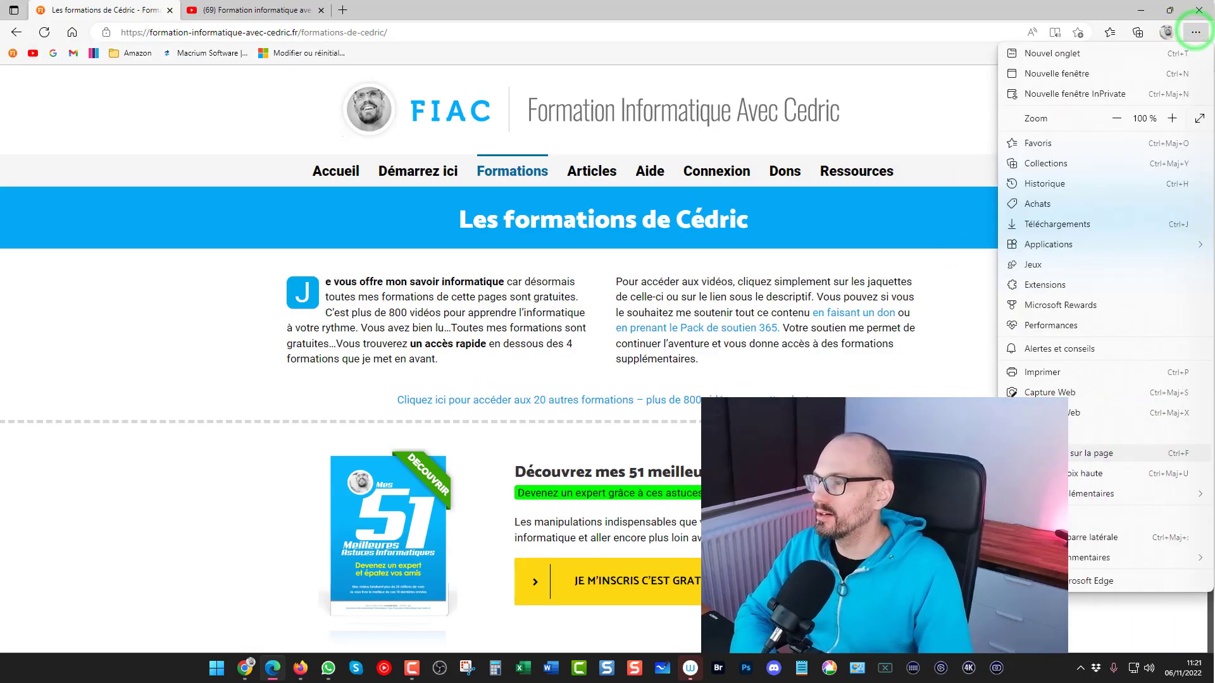
click(1051, 393)
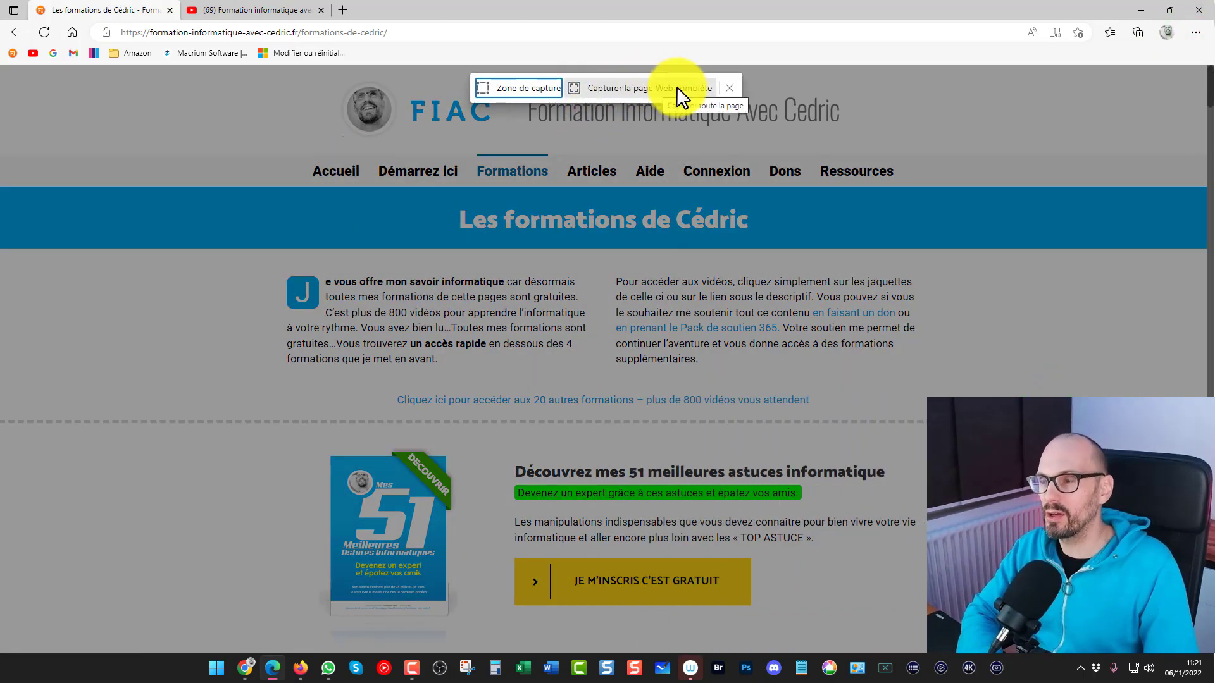
click(729, 88)
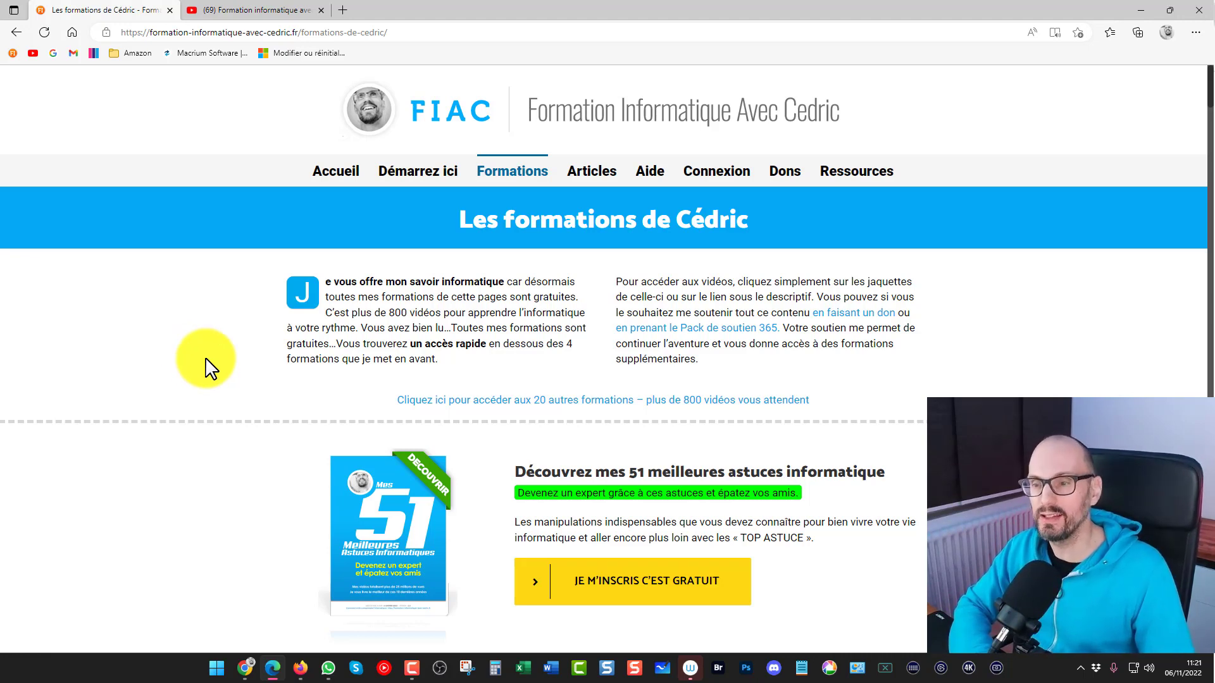
Open the site's Formations page and browse its course list down to "J'apprends l'informatique à mon rythme" and back up
scroll(443, 435, down, 3)
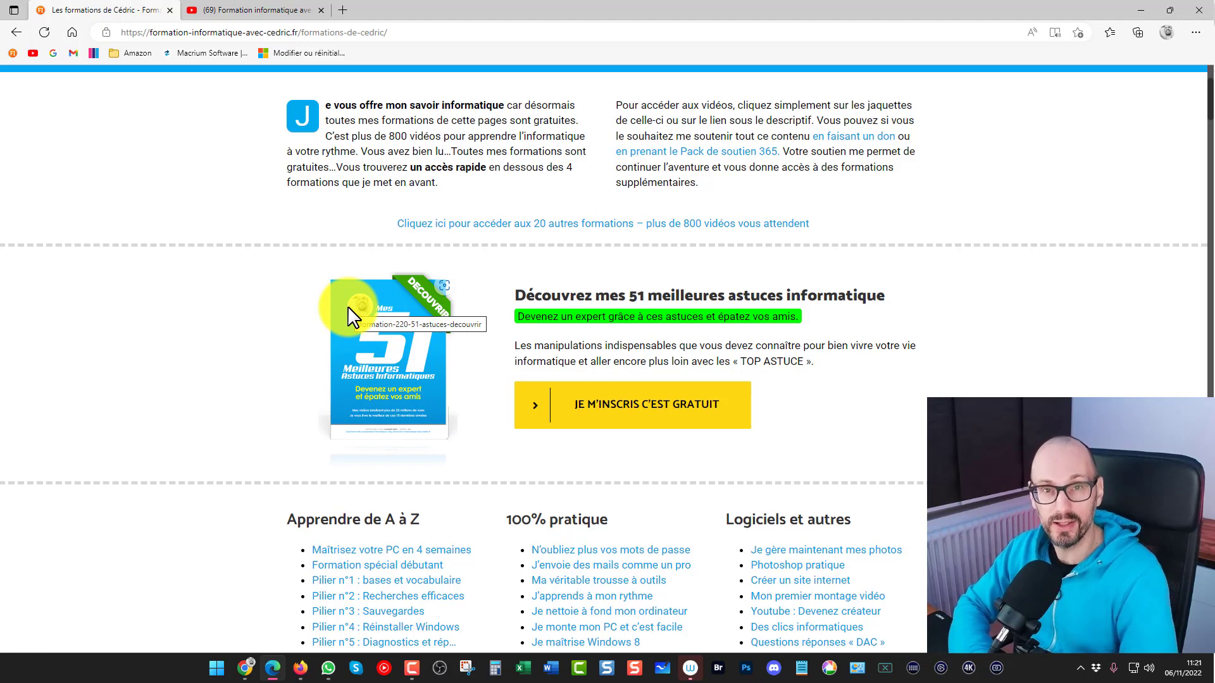
scroll(367, 418, up, 3)
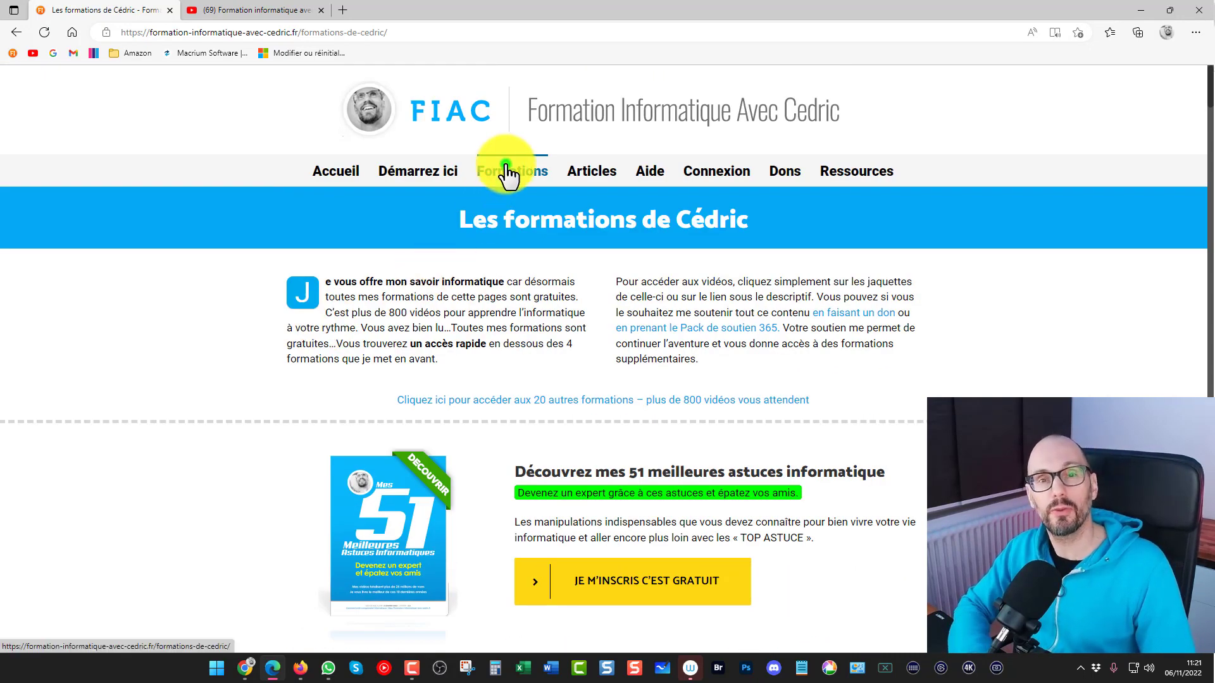
click(508, 172)
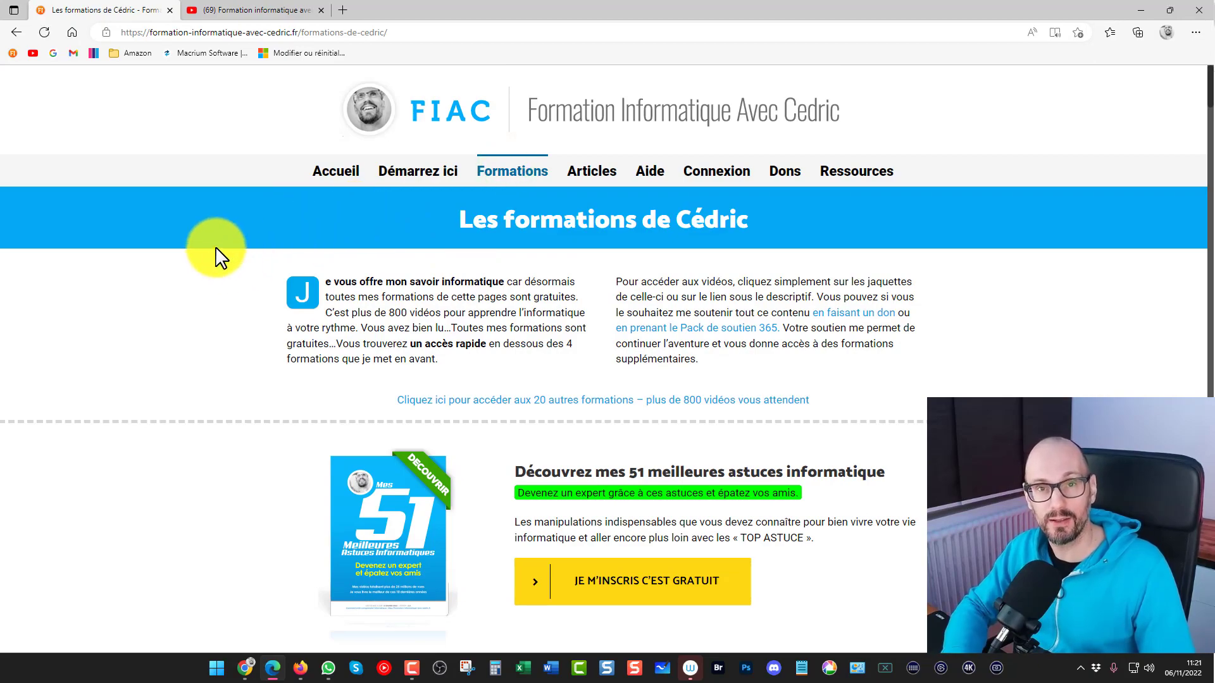
scroll(212, 238, down, 7)
scroll(211, 232, down, 12)
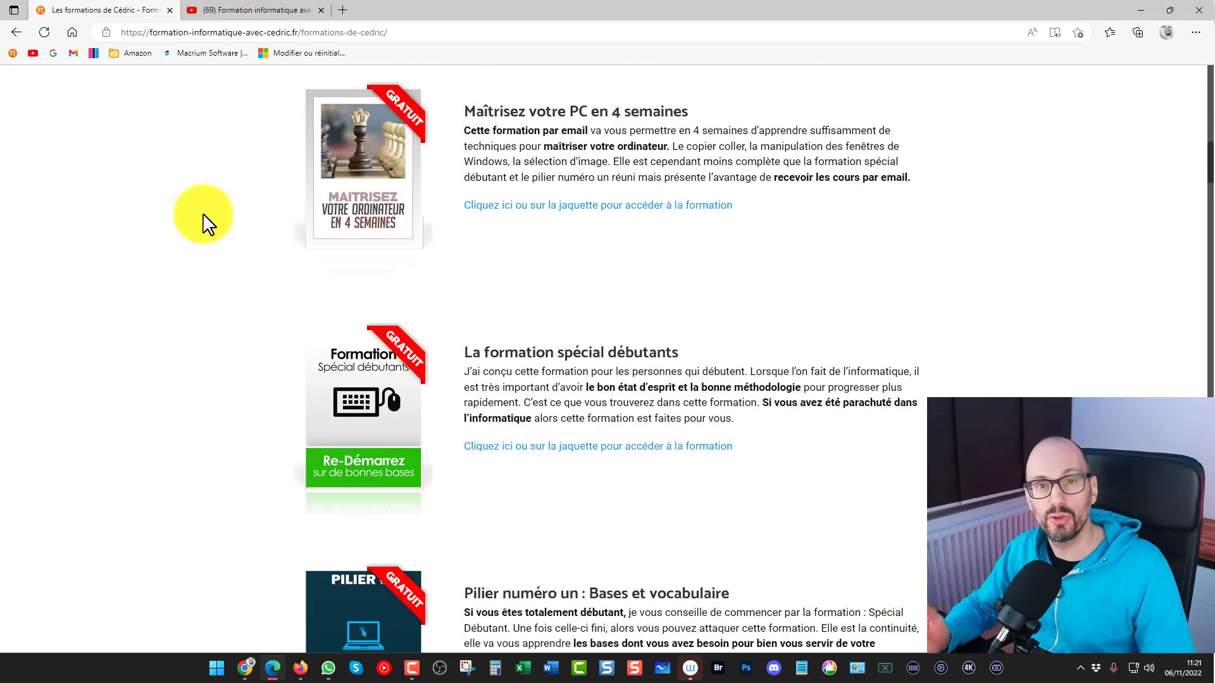
scroll(170, 191, down, 20)
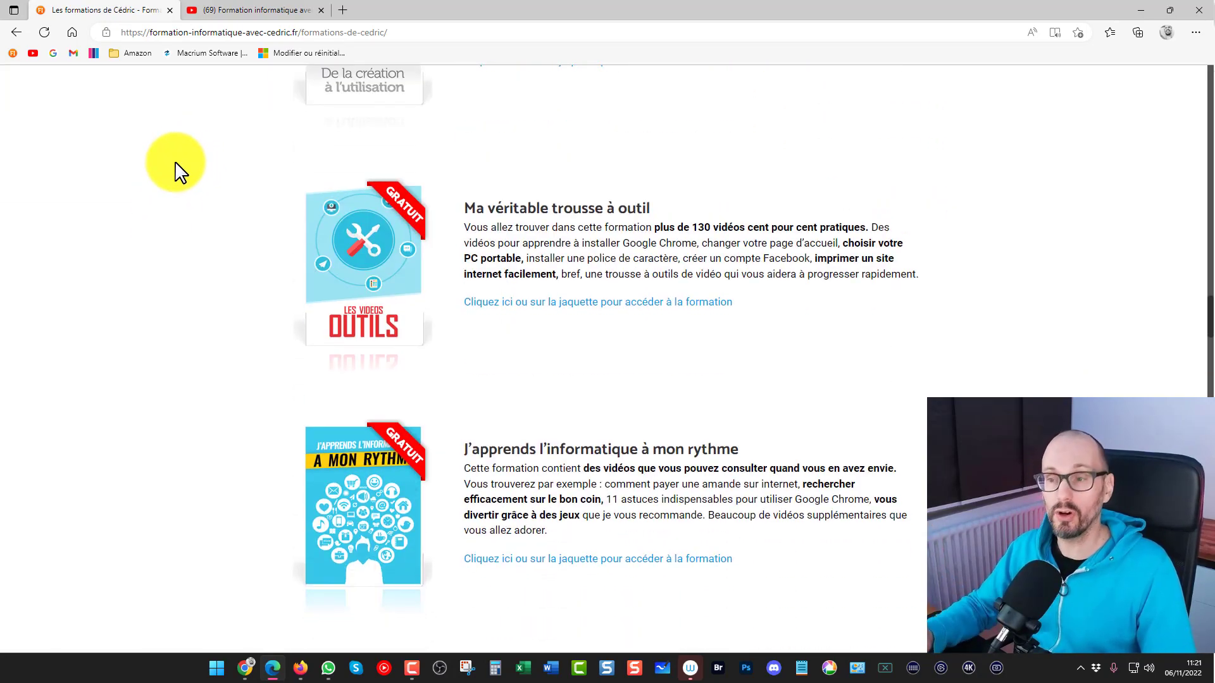
scroll(190, 324, up, 8)
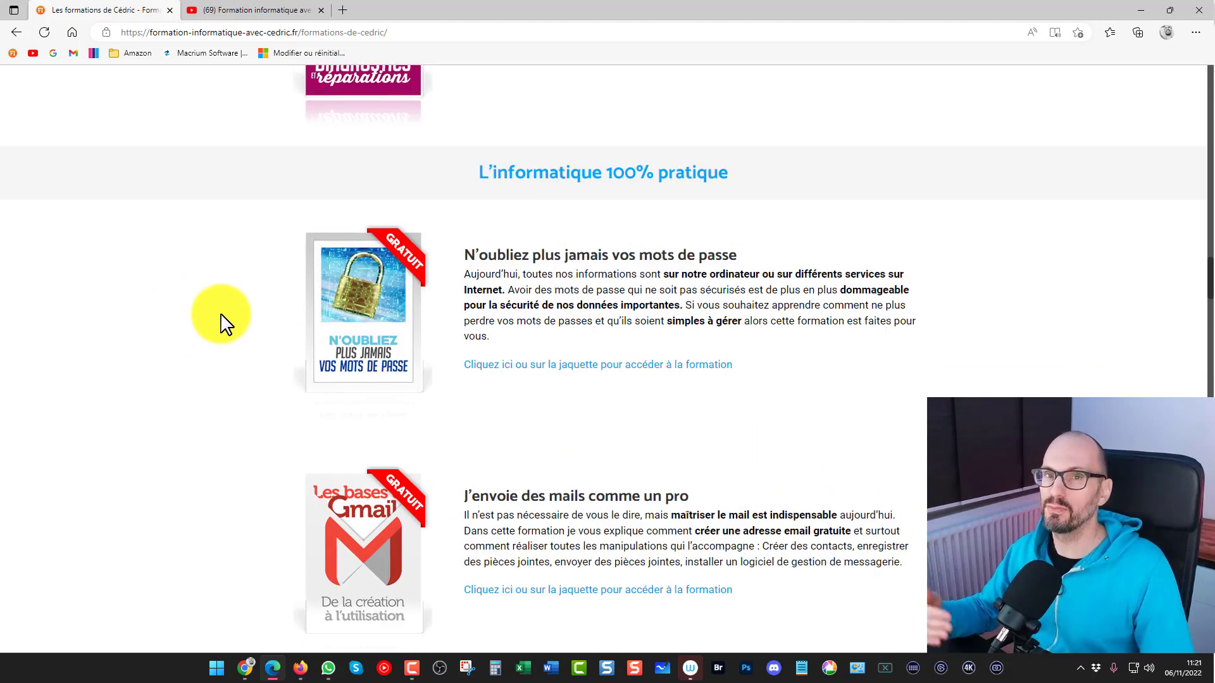
scroll(221, 323, up, 9)
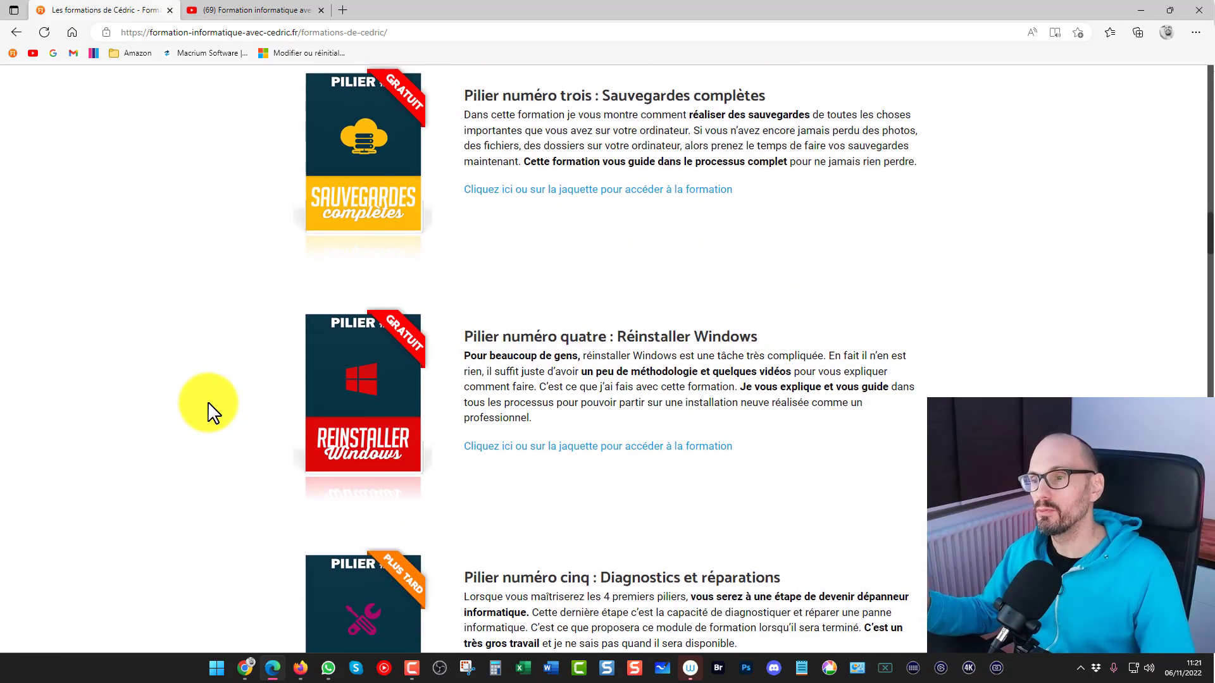
scroll(209, 408, up, 4)
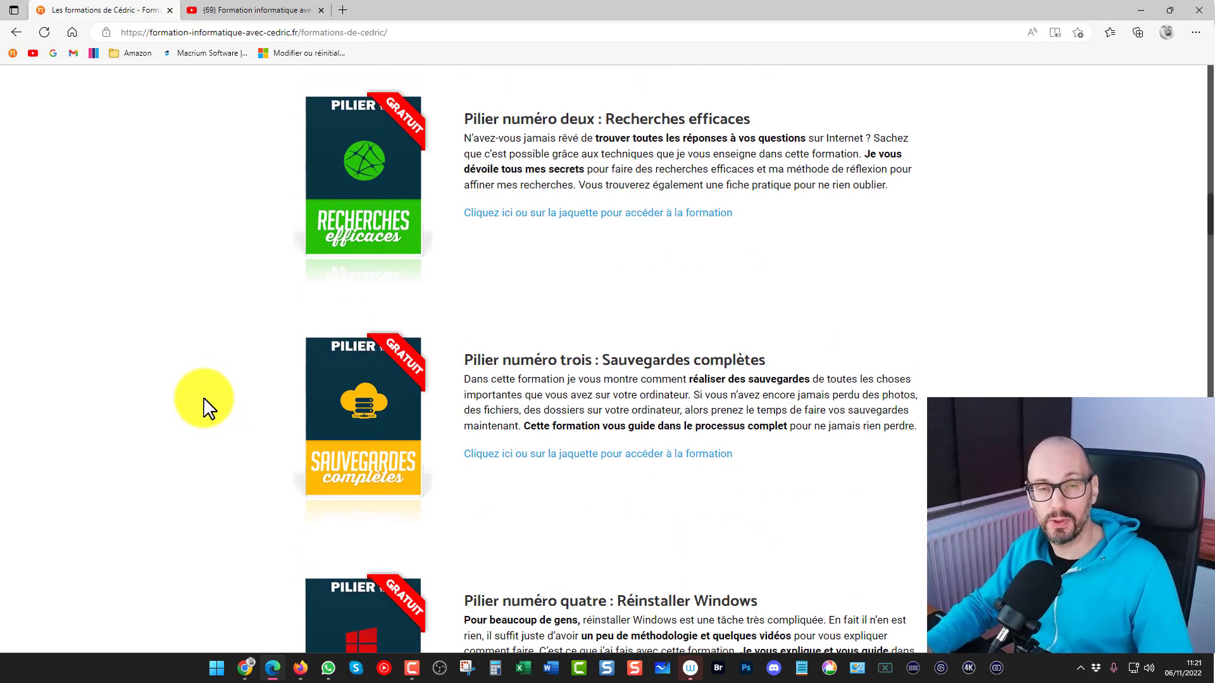
scroll(209, 409, up, 3)
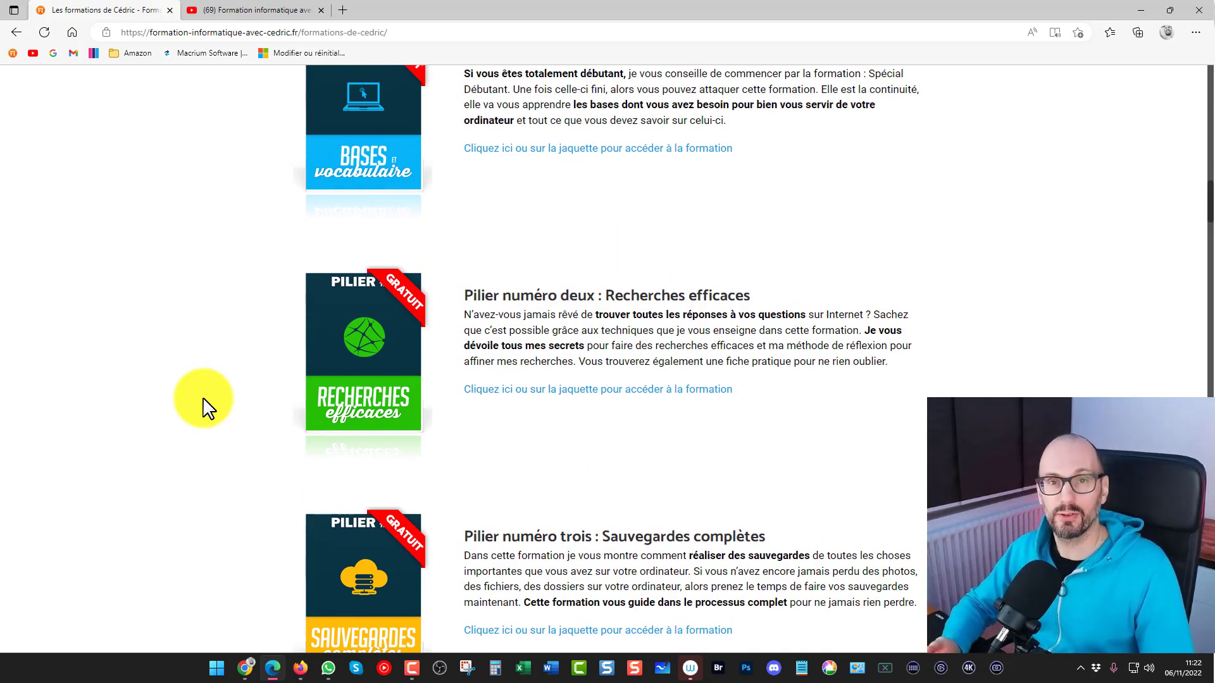
scroll(244, 496, up, 10)
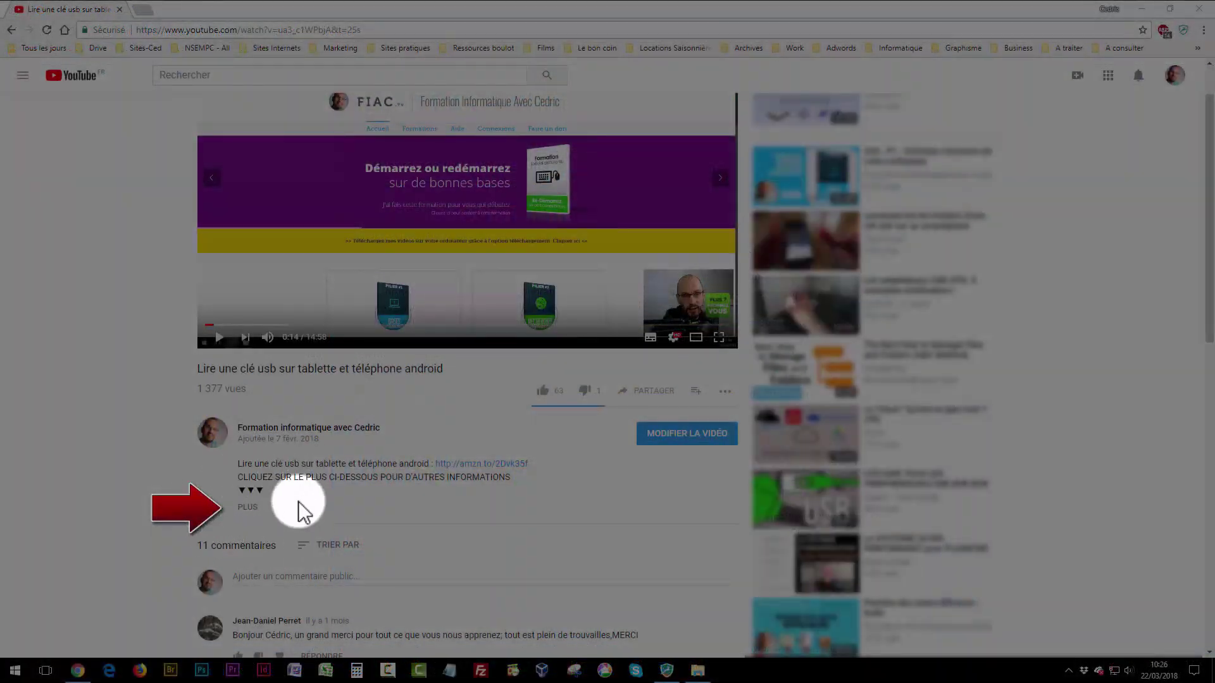
Expand the full description of the YouTube video "Lire une clé usb sur tablette et téléphone android"
click(248, 507)
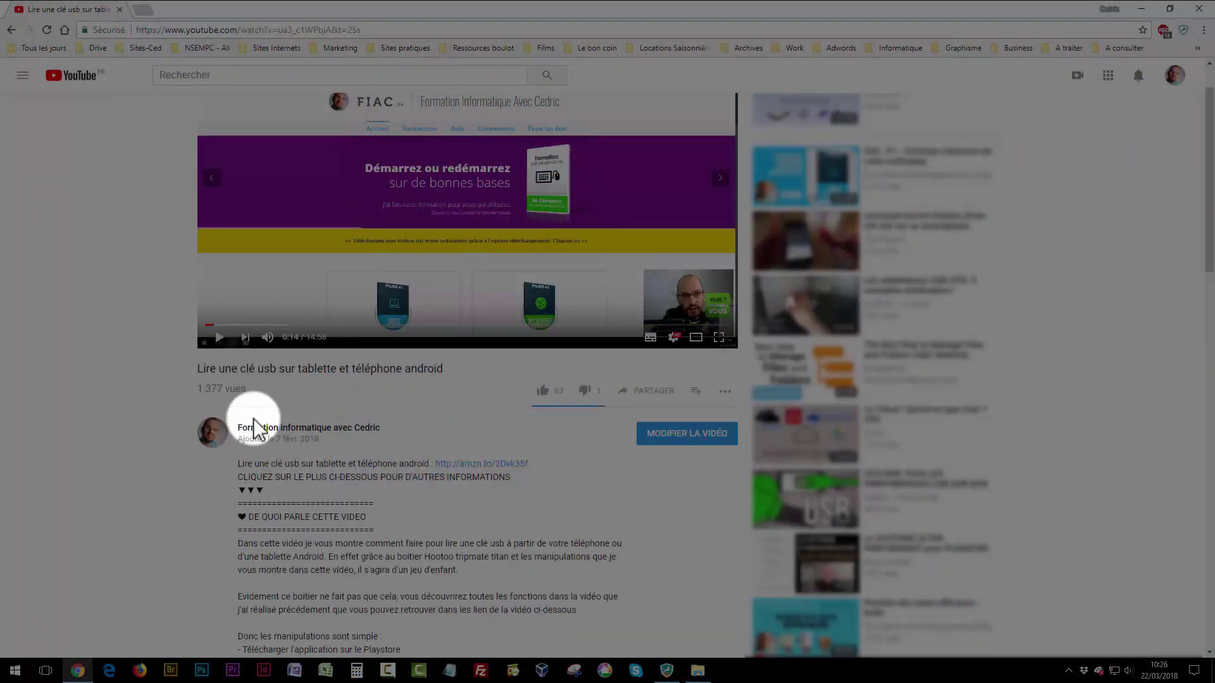